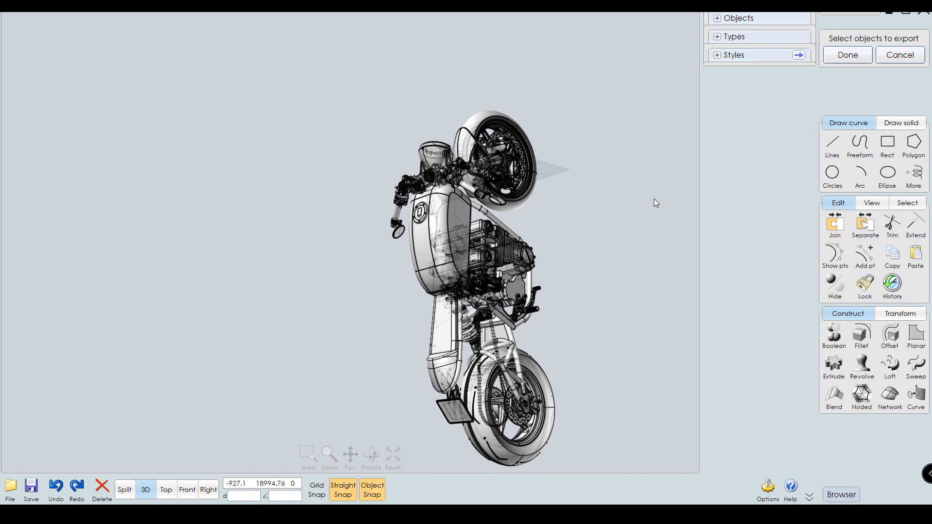
- Box-select the whole HONDA CB 750 KOMPLET bike in Showcase for export
scroll(579, 167, up, 3)
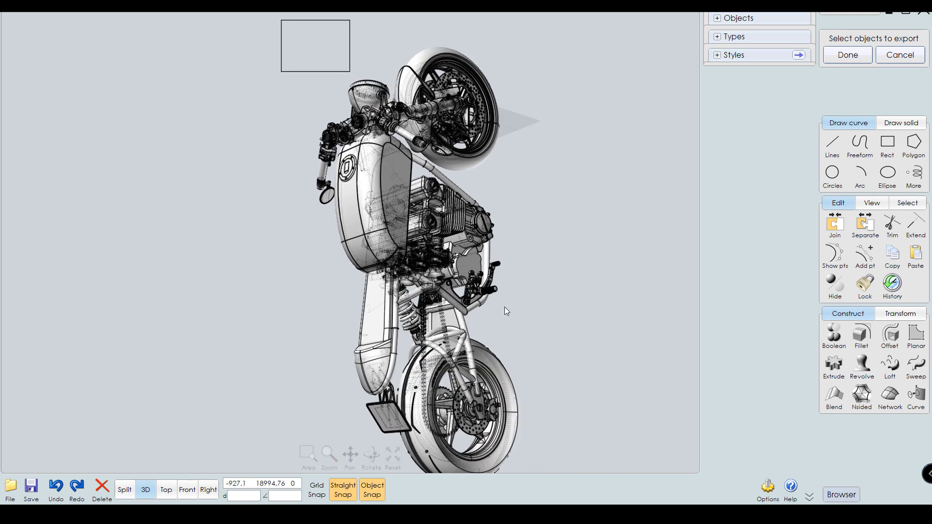
drag(567, 452, 594, 496)
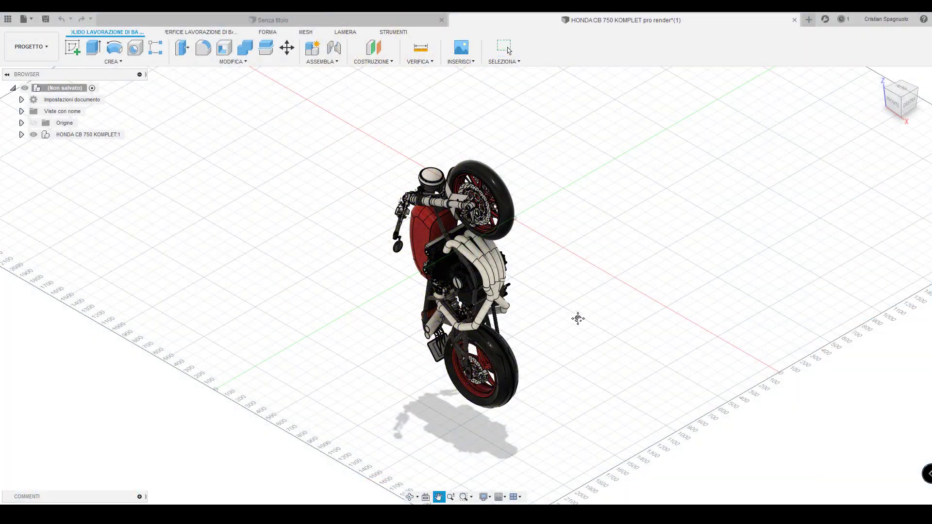
drag(578, 318, 542, 322)
key(Escape)
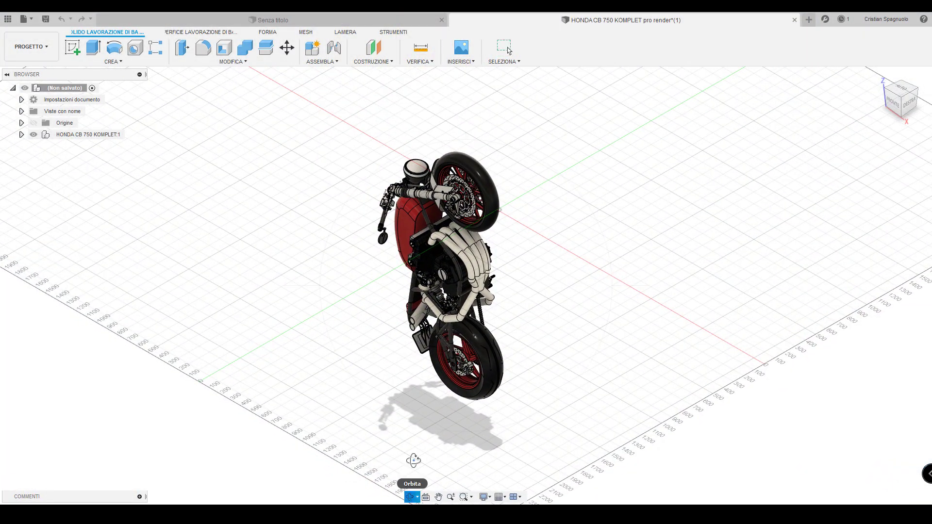
shift+middle_drag(524, 264, 585, 258)
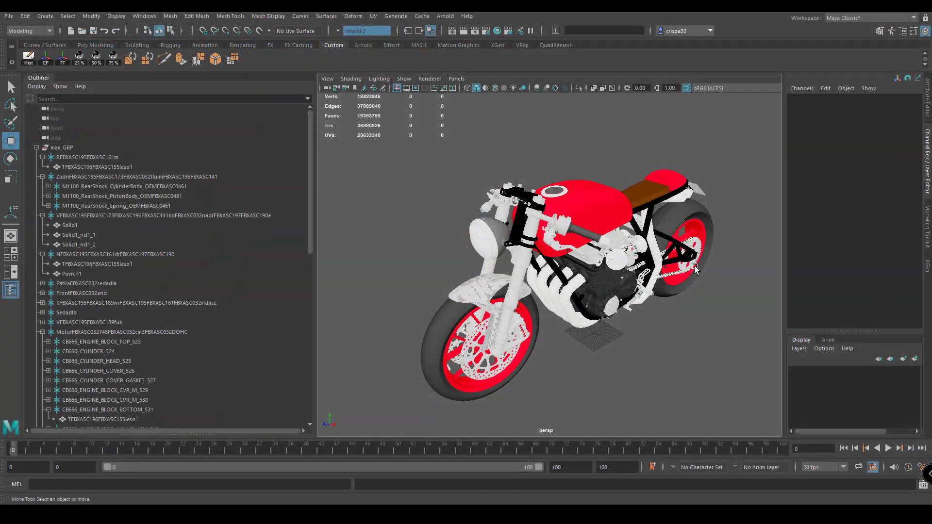
- Create a polygon cube from the Poly Modeling shelf and stretch it along Z
alt+drag(660, 311, 592, 388)
click(95, 45)
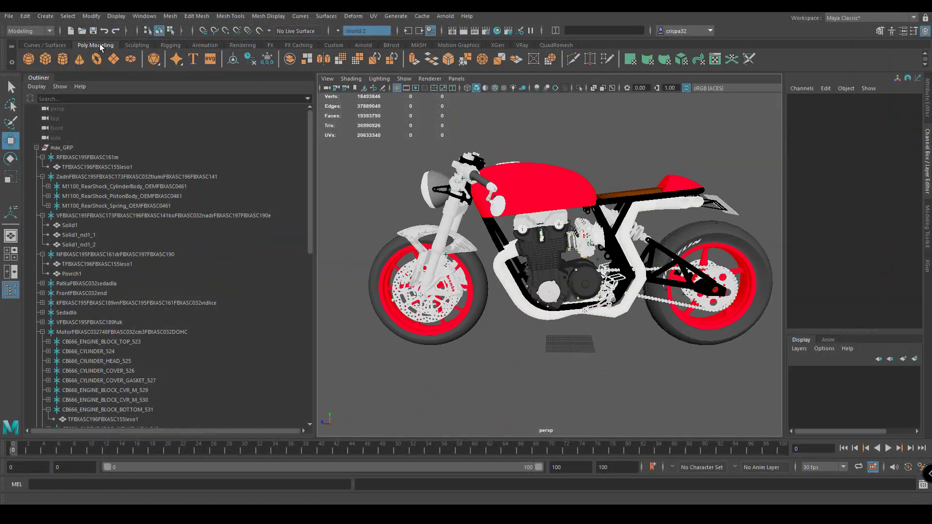
click(45, 59)
key(r)
drag(511, 316, 468, 311)
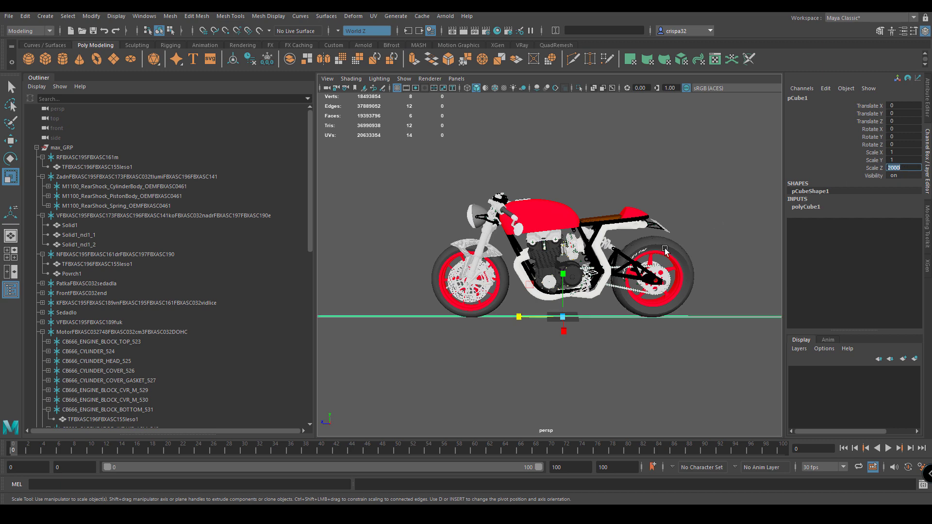
key(BackSpace)
key(Return)
- Give the cube a Y scale of 120, raise it to Translate Y 59, and widen it along X
alt+drag(665, 250, 595, 297)
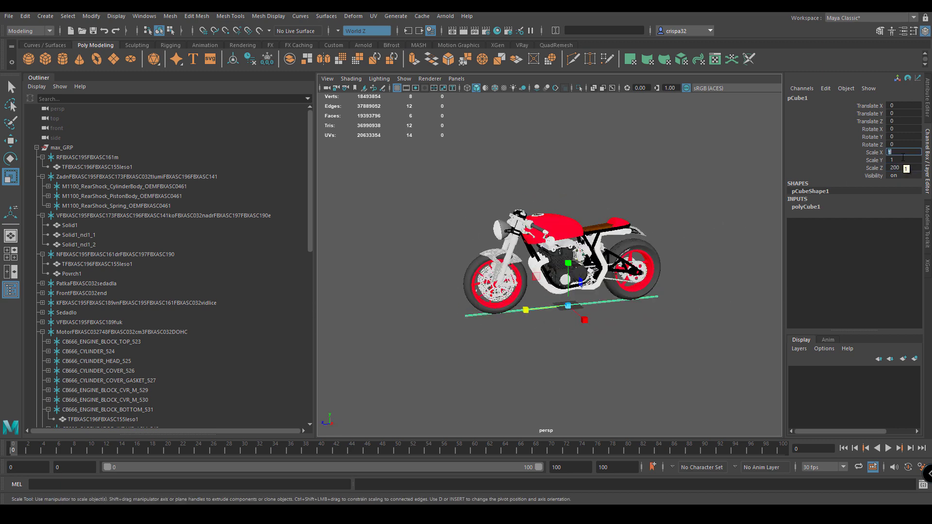
text(120)
key(Return)
key(w)
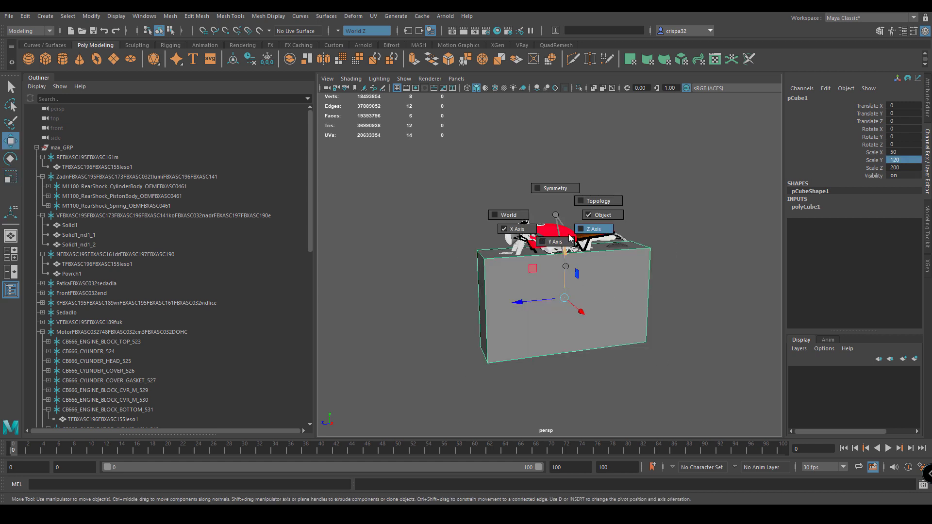
drag(566, 272, 775, 187)
key(r)
drag(617, 261, 604, 323)
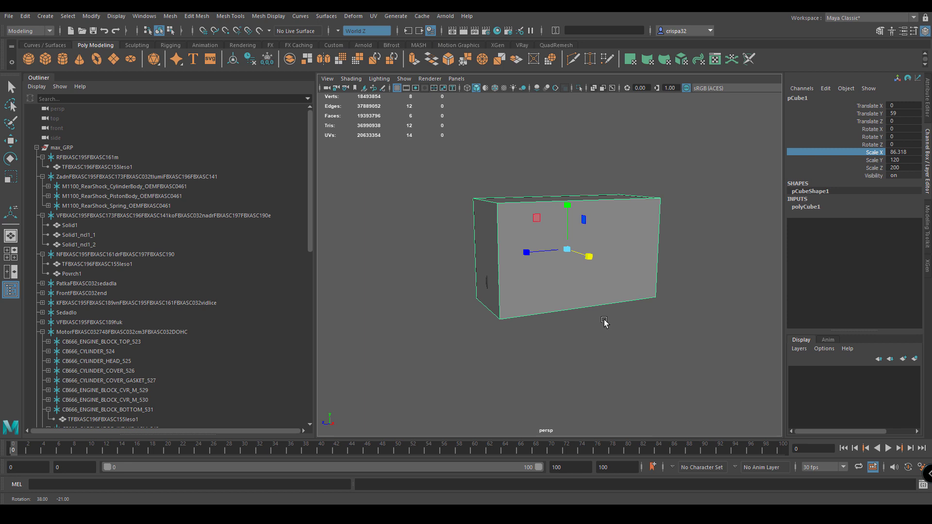
- Fine-tune the cube's X and Y proportions and set its Z scale to 195
scroll(658, 301, up, 3)
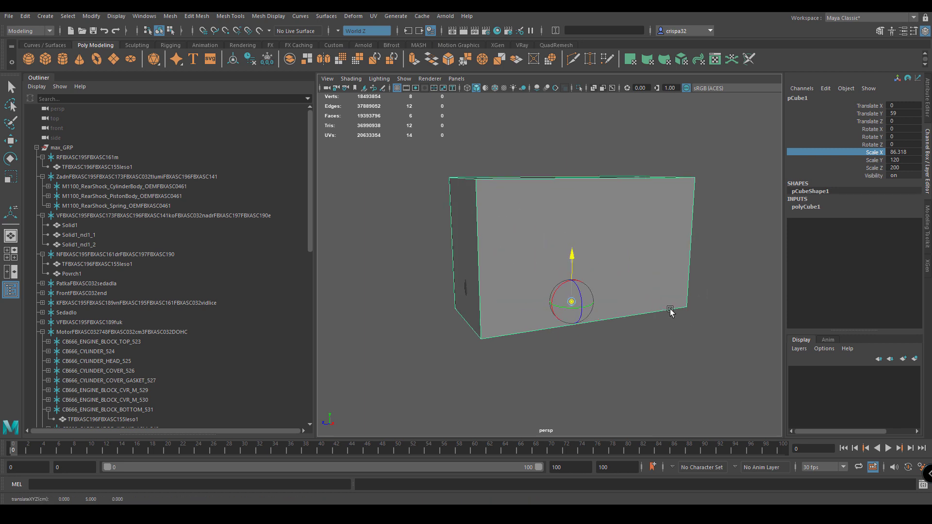
mouse_move(670, 311)
alt+mouse_down()
mouse_move(640, 319)
mouse_move(677, 311)
alt+mouse_up()
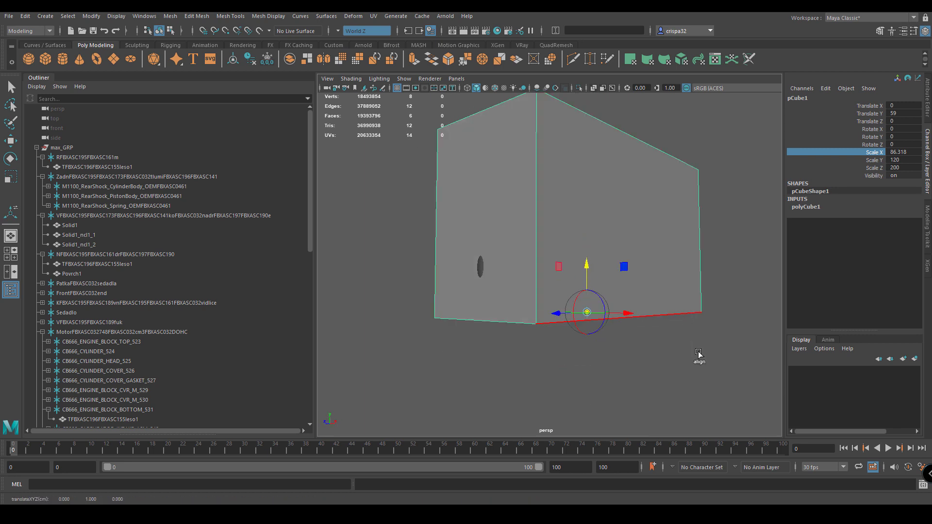
alt+drag(697, 352, 738, 335)
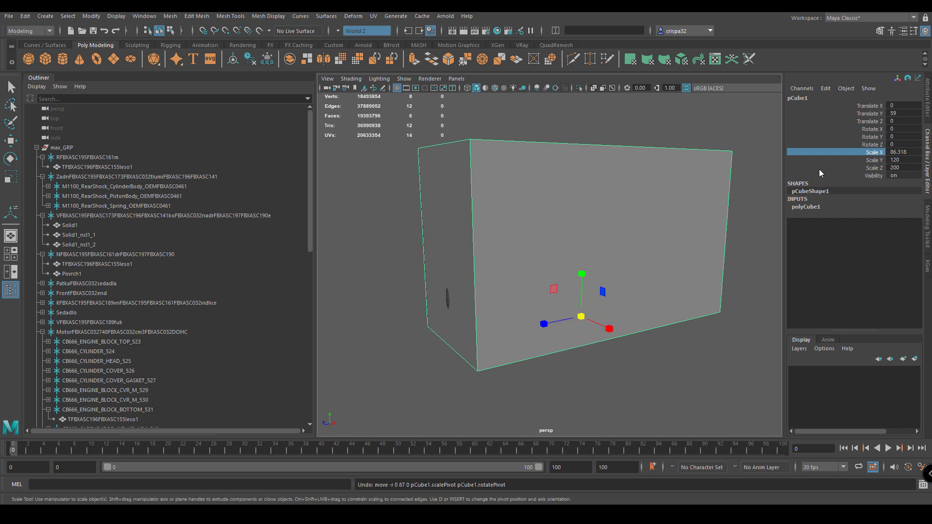
middle_drag(732, 202, 767, 232)
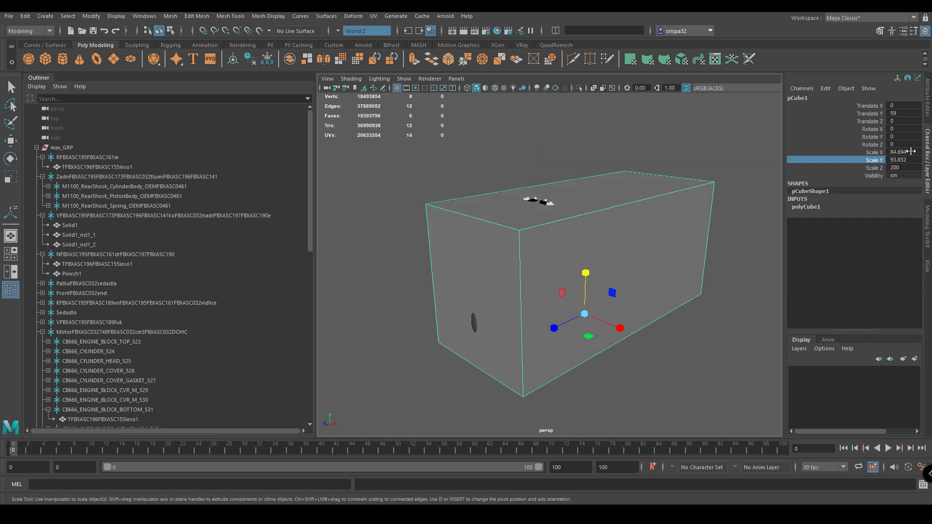
alt+drag(631, 369, 568, 376)
middle_drag(567, 376, 686, 363)
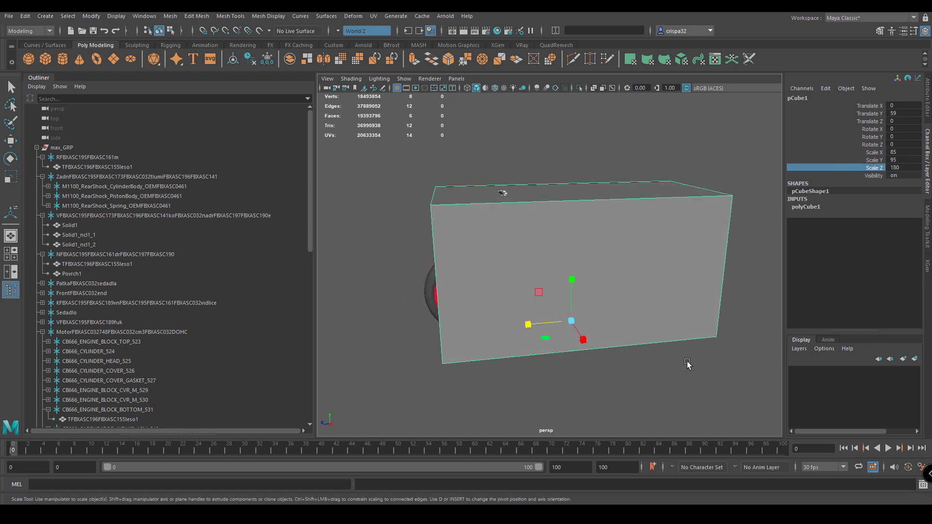
alt+drag(686, 363, 657, 384)
text(195)
key(Return)
alt+drag(583, 301, 614, 358)
- Inspect frame_01_GEO in wireframe from several angles around the cafe racer
key(4)
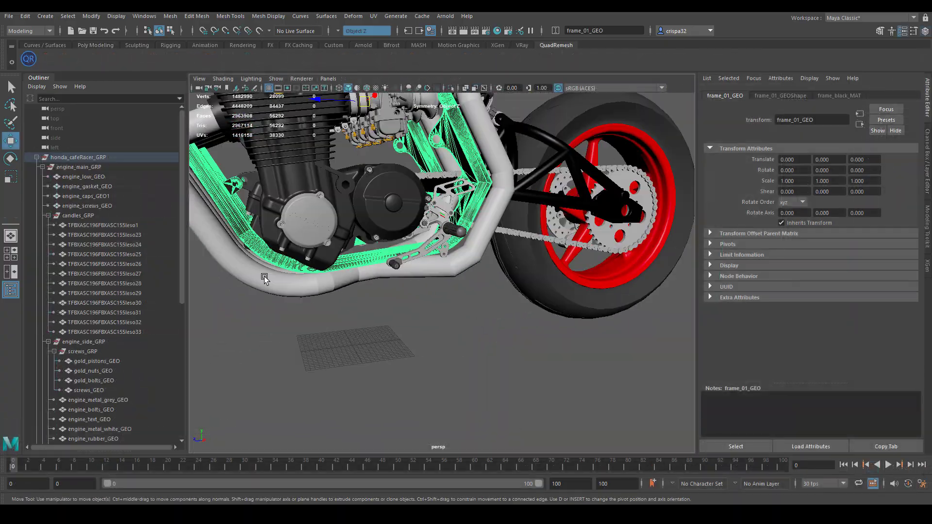
alt+middle_drag(264, 276, 375, 154)
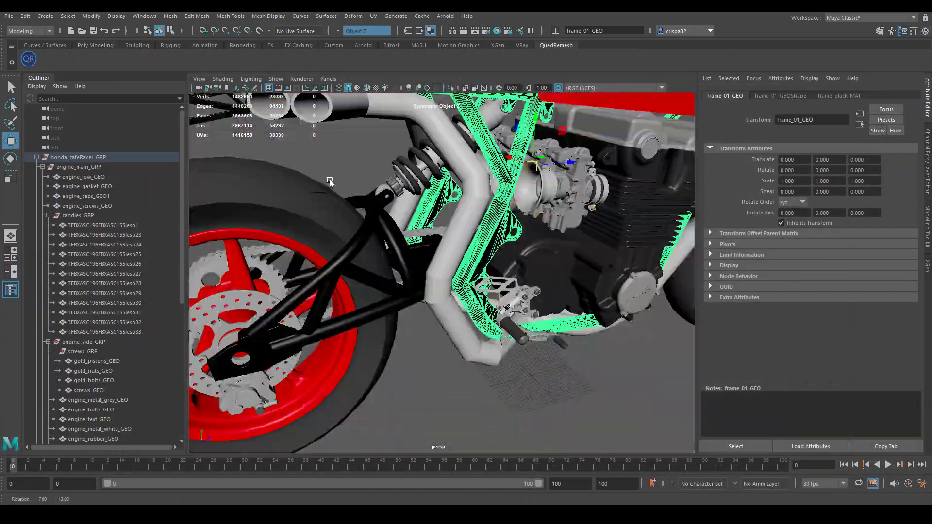
scroll(534, 175, up, 6)
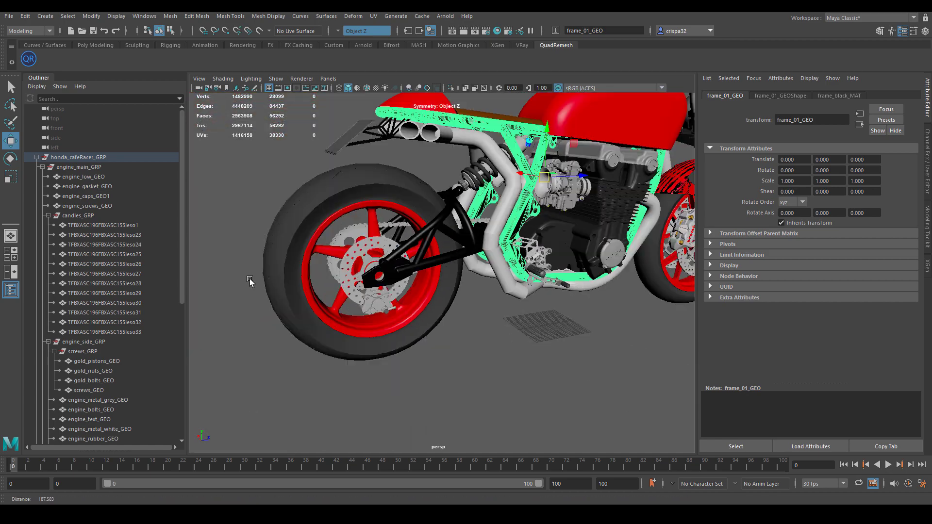
scroll(396, 228, up, 3)
alt+drag(459, 191, 577, 204)
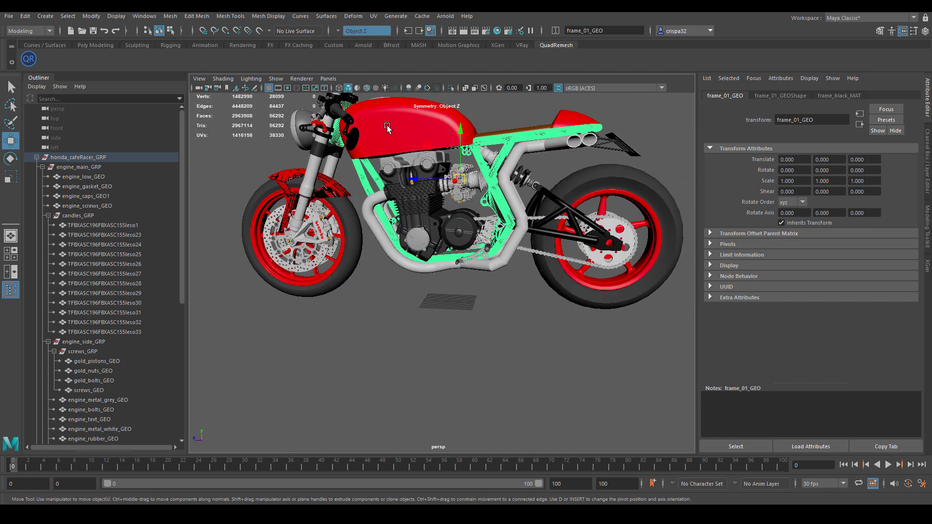
alt+drag(387, 128, 647, 194)
click(521, 305)
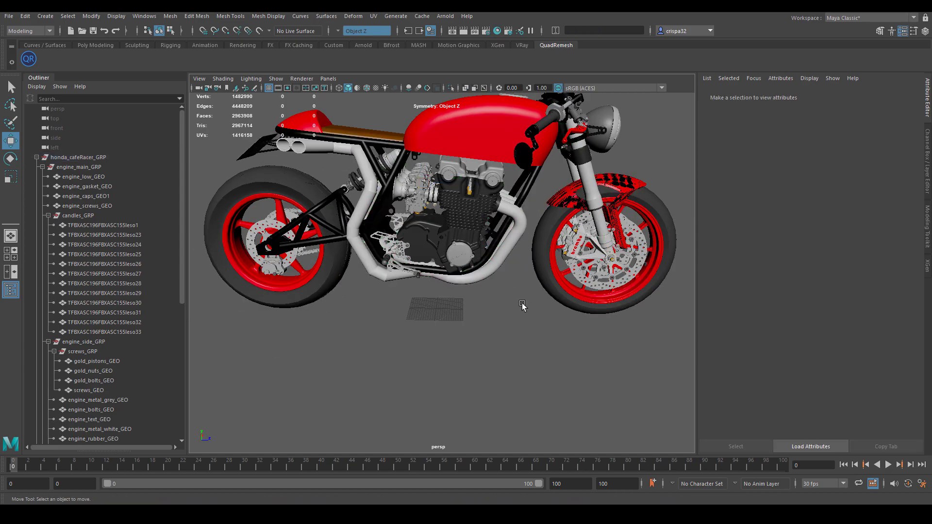
scroll(522, 305, down, 3)
alt+drag(522, 304, 339, 371)
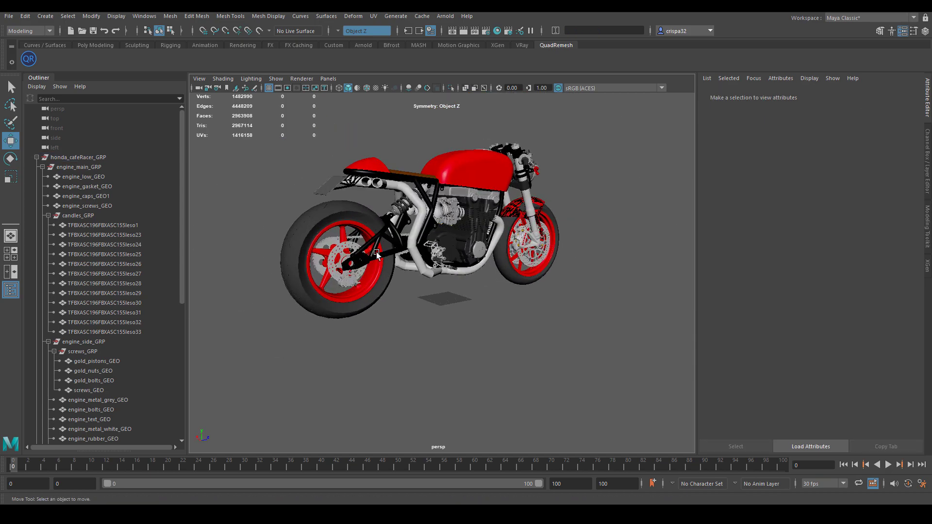
- Select and frame tank_GEO, then pick the crown_GEO tank cap and its ring
click(442, 228)
key(f)
click(338, 372)
click(375, 383)
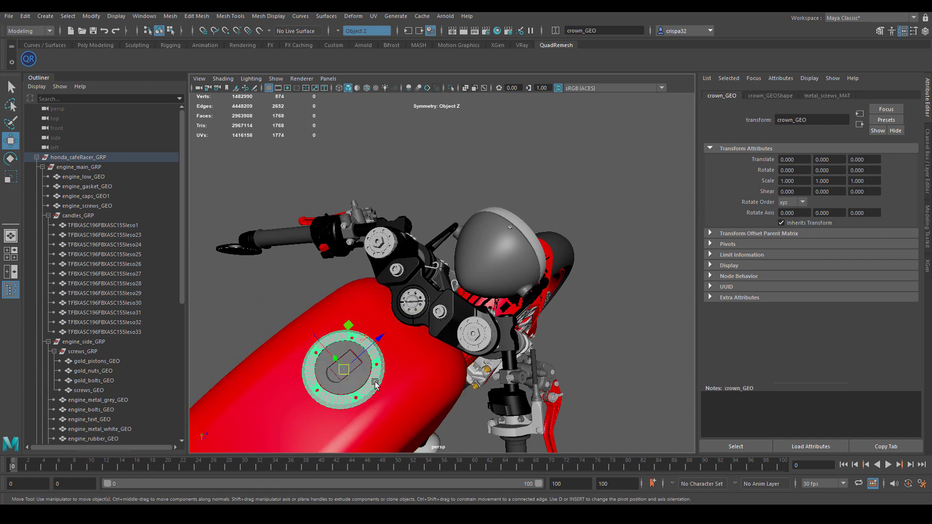
- Orbit and zoom around the front fork, fender and side of the bike
alt+drag(380, 339, 247, 209)
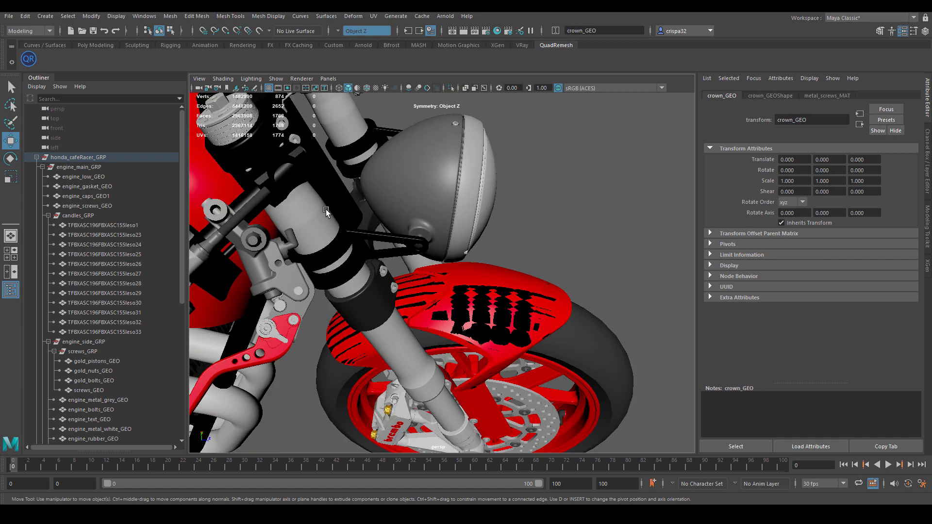
scroll(326, 212, down, 5)
alt+drag(325, 212, 474, 192)
scroll(411, 255, up, 3)
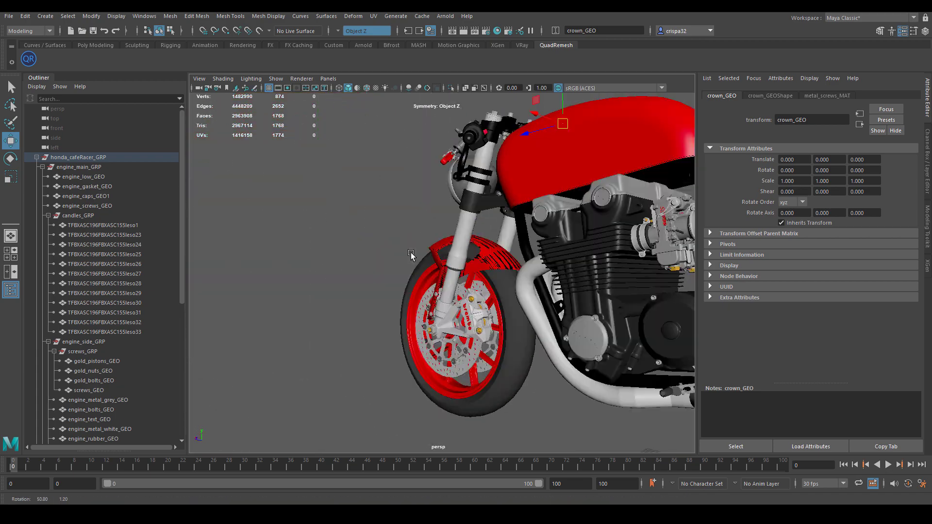
scroll(411, 256, down, 4)
scroll(474, 192, up, 3)
scroll(474, 192, down, 3)
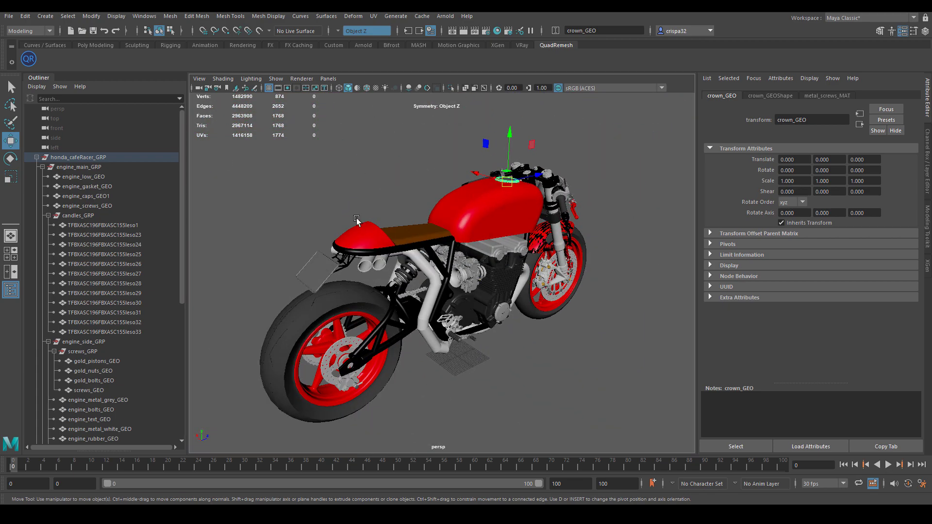
- Orbit around the remeshed Retopo_frame_02_GEO frame to inspect its quads
alt+drag(356, 221, 546, 259)
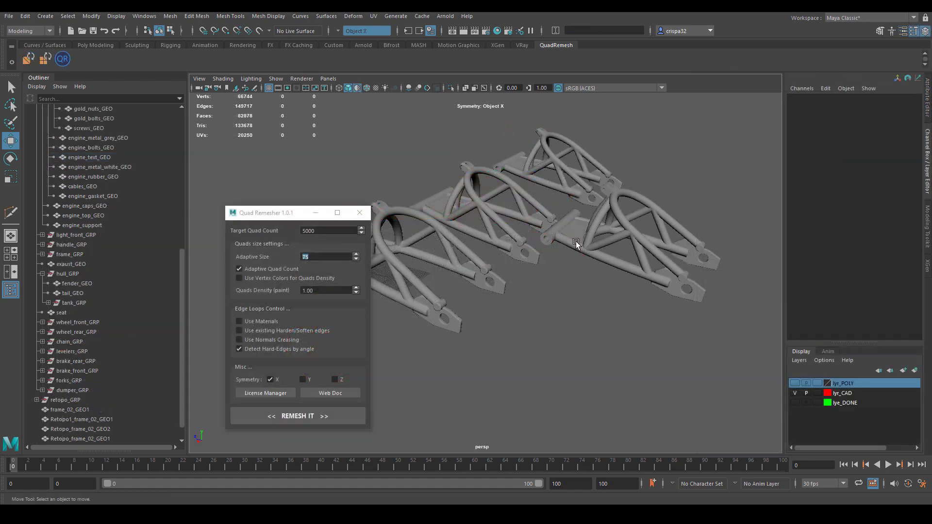
alt+drag(557, 335, 501, 239)
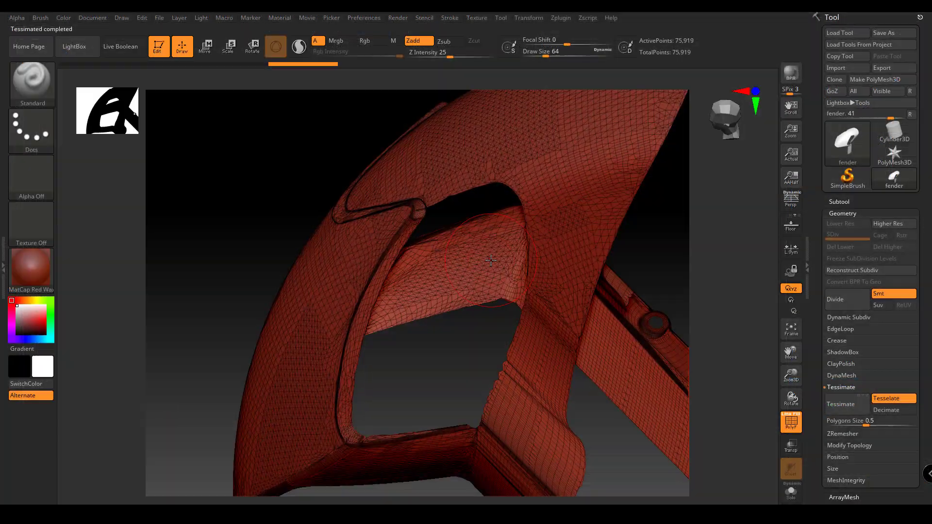
- Check the tessimated fender's mesh integrity in ZBrush
drag(452, 403, 465, 330)
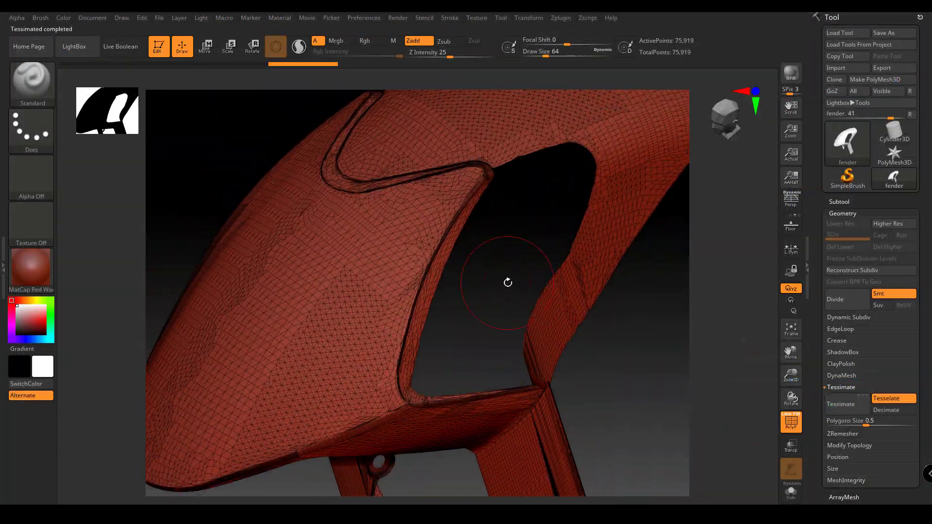
drag(507, 281, 538, 291)
click(849, 445)
drag(699, 407, 596, 104)
click(869, 340)
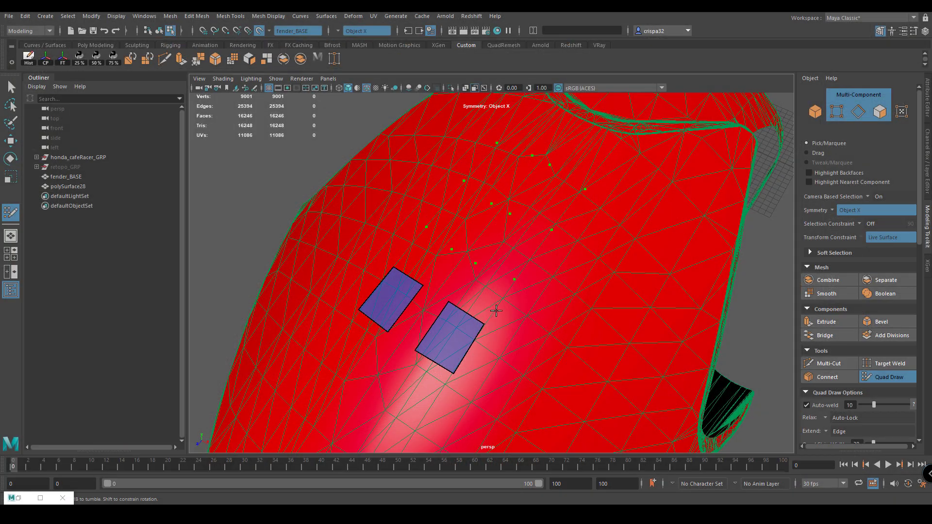
- Add mirrored rows of quads to the fender strips with Quad Draw
mouse_move(495, 311)
mouse_down()
mouse_move(499, 247)
mouse_move(522, 278)
mouse_up()
alt+right_drag(522, 278, 615, 298)
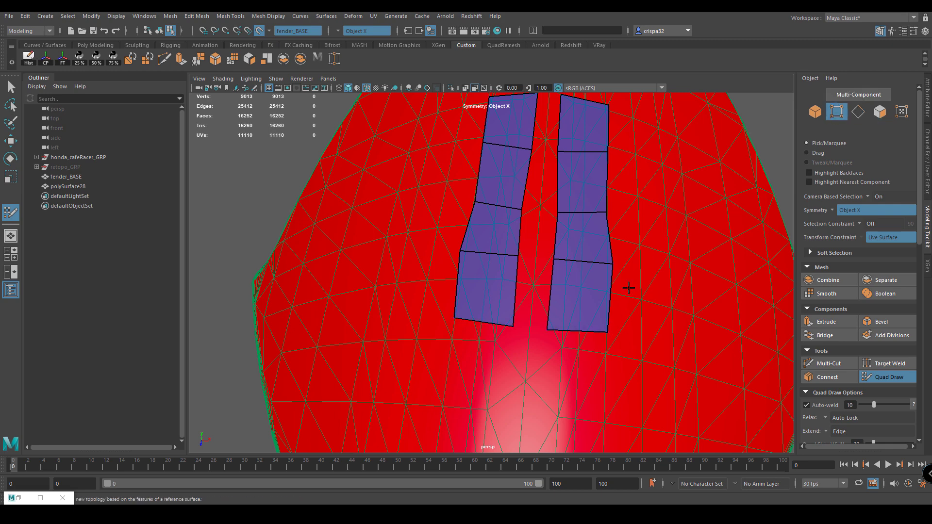
click(843, 118)
key(ctrl+F9)
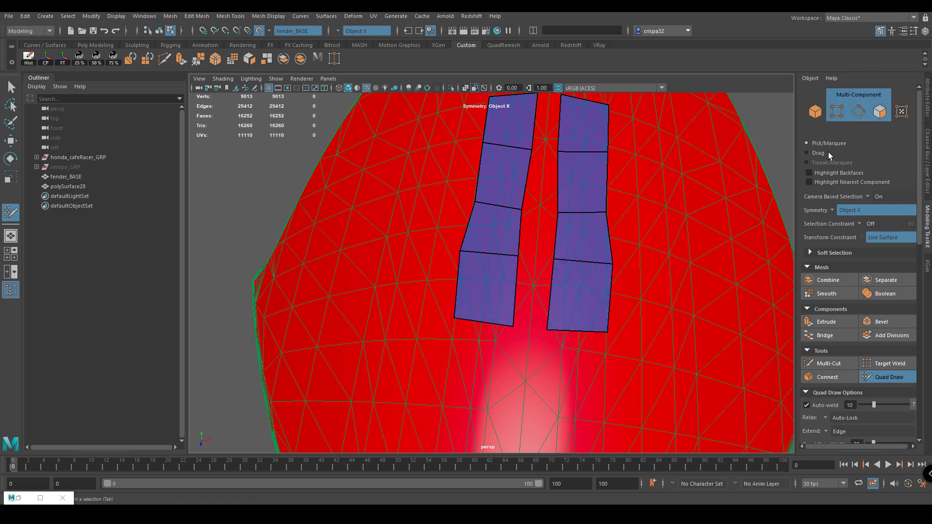
alt+drag(623, 254, 535, 291)
scroll(813, 378, down, 2)
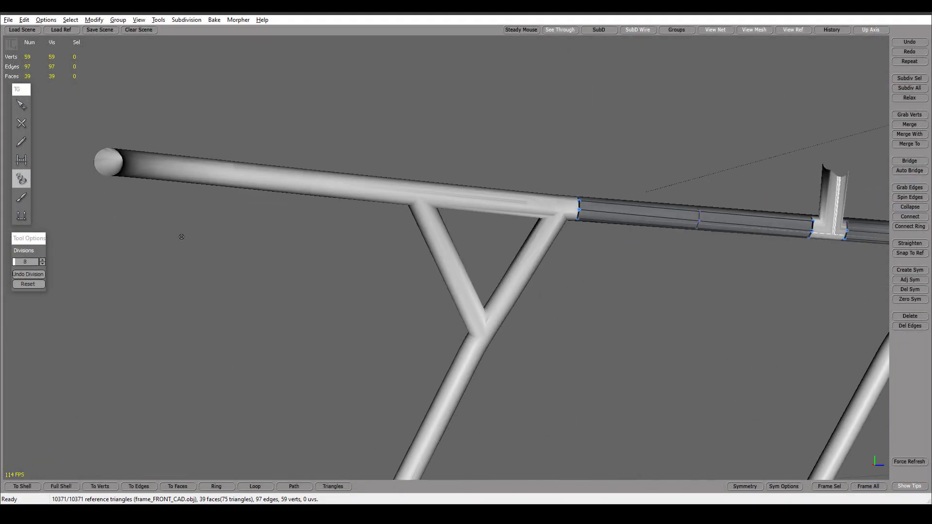
- Stroke tube strips along the down tube and around the lower frame loop
alt+drag(182, 237, 513, 308)
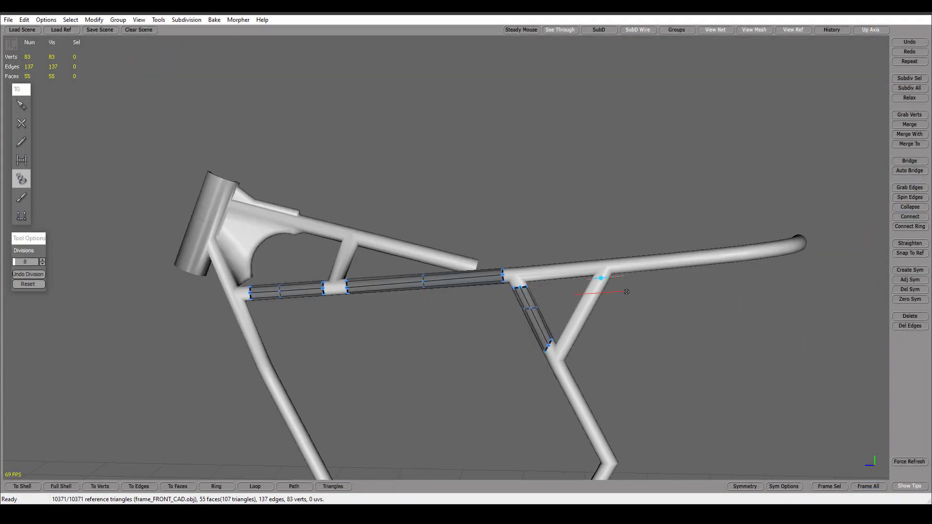
mouse_move(602, 404)
alt+mouse_down()
mouse_move(605, 377)
mouse_move(596, 451)
mouse_move(530, 326)
mouse_move(592, 316)
alt+mouse_up()
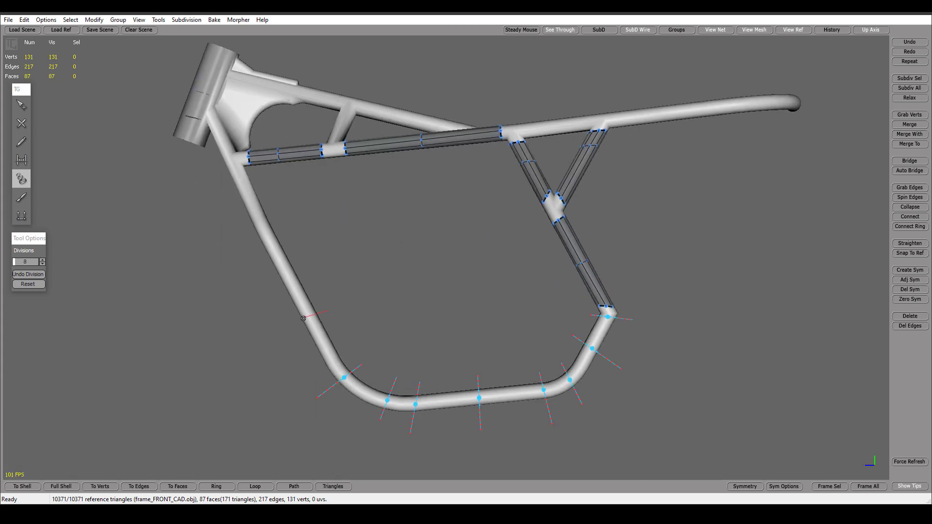
drag(253, 167, 607, 313)
mouse_move(447, 305)
alt+mouse_down()
mouse_move(388, 194)
mouse_move(369, 111)
alt+mouse_up()
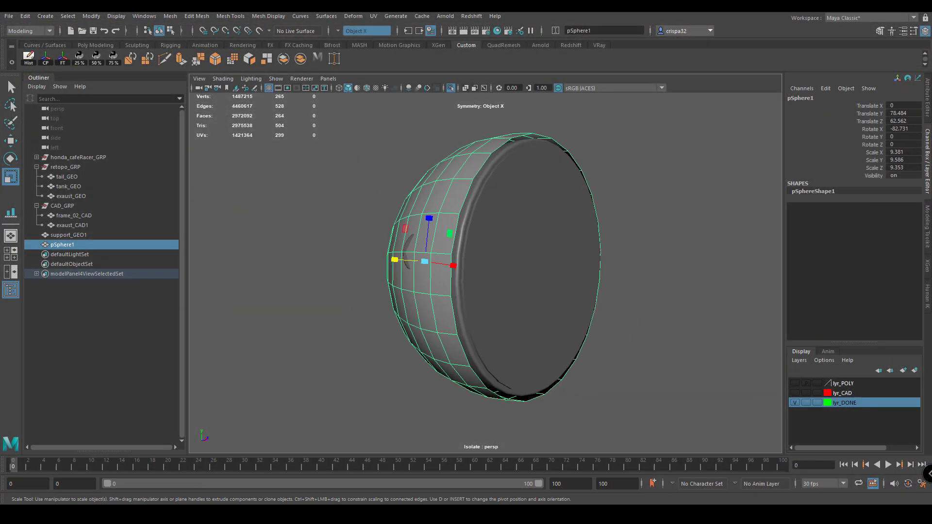
- Shrink-wrap the sphere with a different projection method and an offset of 0.17
click(396, 16)
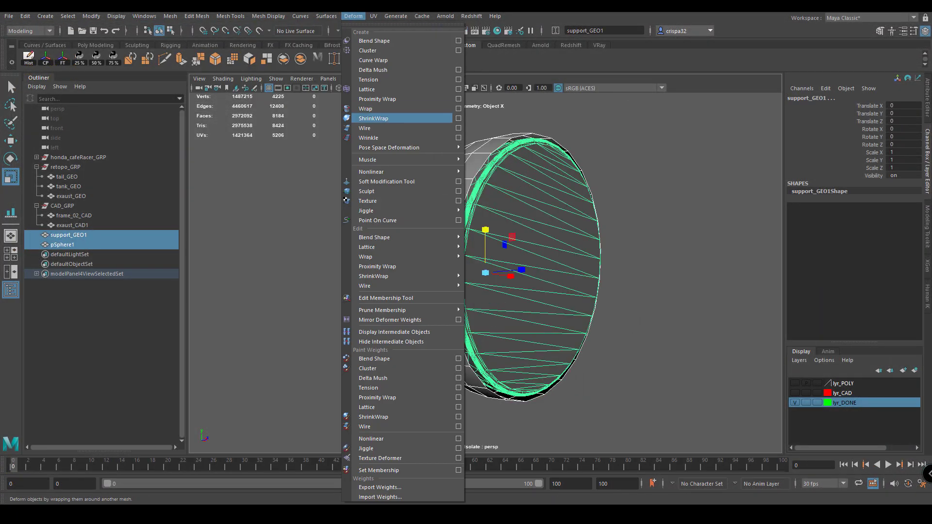
click(373, 118)
alt+drag(485, 291, 449, 291)
click(808, 207)
click(898, 230)
click(893, 267)
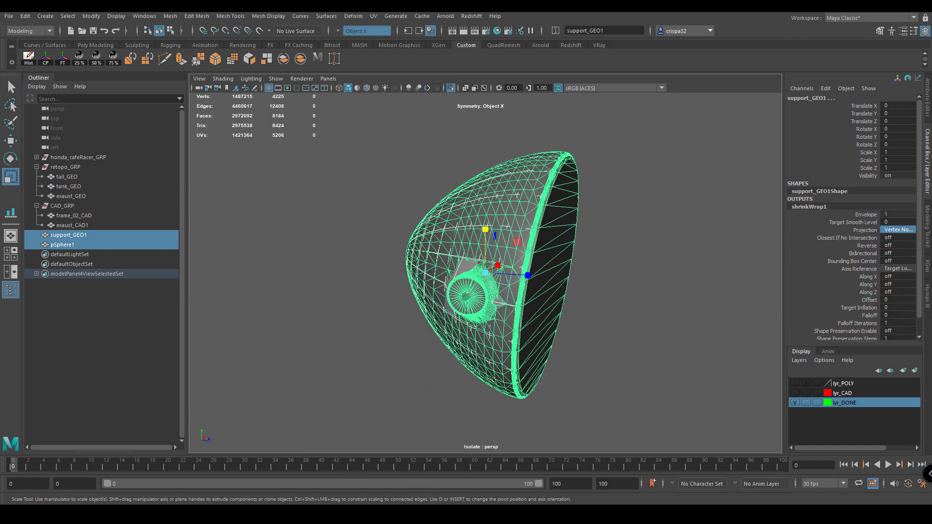
click(868, 299)
middle_drag(485, 267, 514, 267)
alt+drag(514, 267, 437, 267)
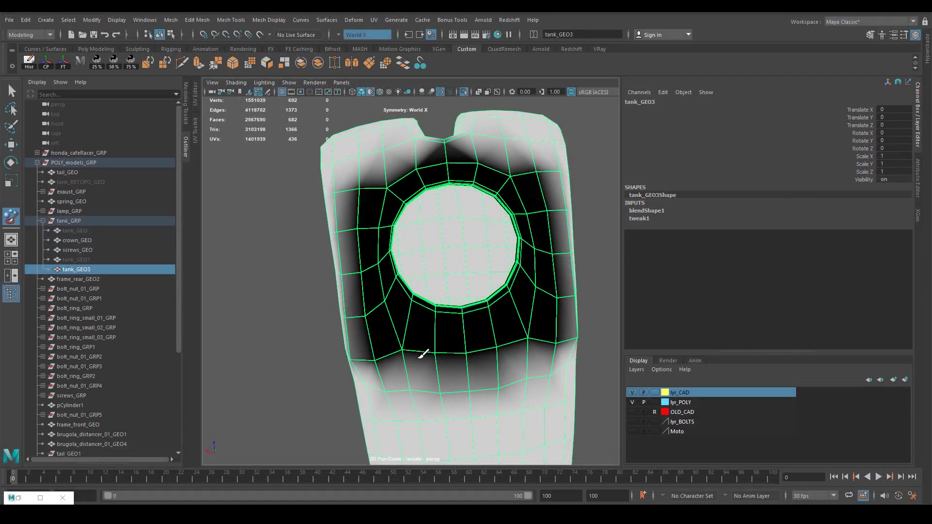
- Set the tank_GEO1 blend shape target weight to 1
alt+drag(422, 353, 485, 199)
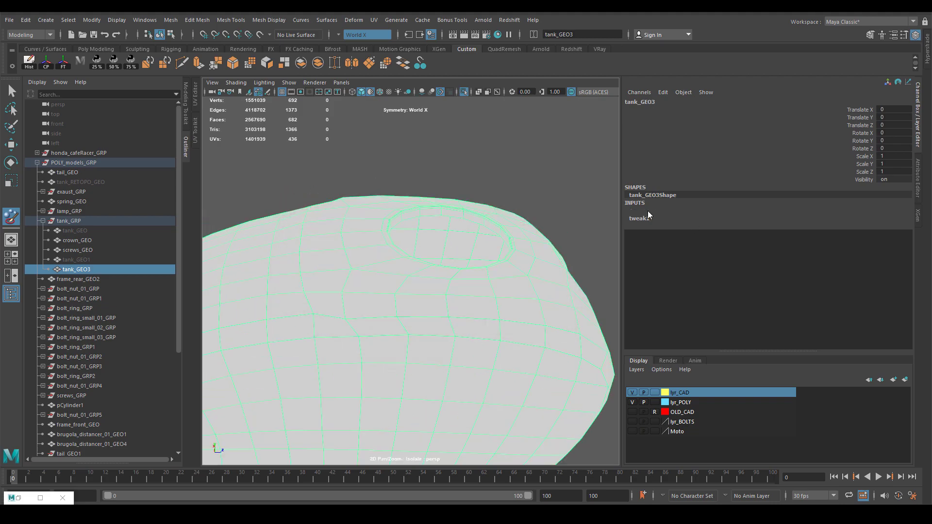
click(647, 210)
click(858, 226)
middle_drag(576, 190, 301, 260)
mouse_move(301, 260)
alt+mouse_down()
mouse_move(516, 152)
mouse_move(459, 139)
mouse_move(503, 181)
alt+mouse_up()
alt+right_drag(503, 181, 500, 177)
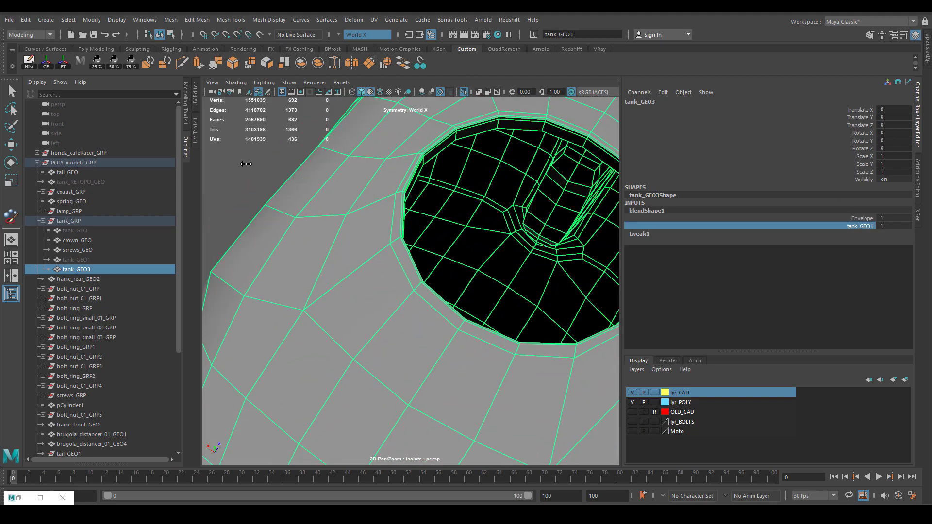
alt+drag(500, 177, 422, 210)
- Flood the tank's blend shape weights at full value using Paint Blend Shape Weights
key(y)
key(ctrl+shift+t)
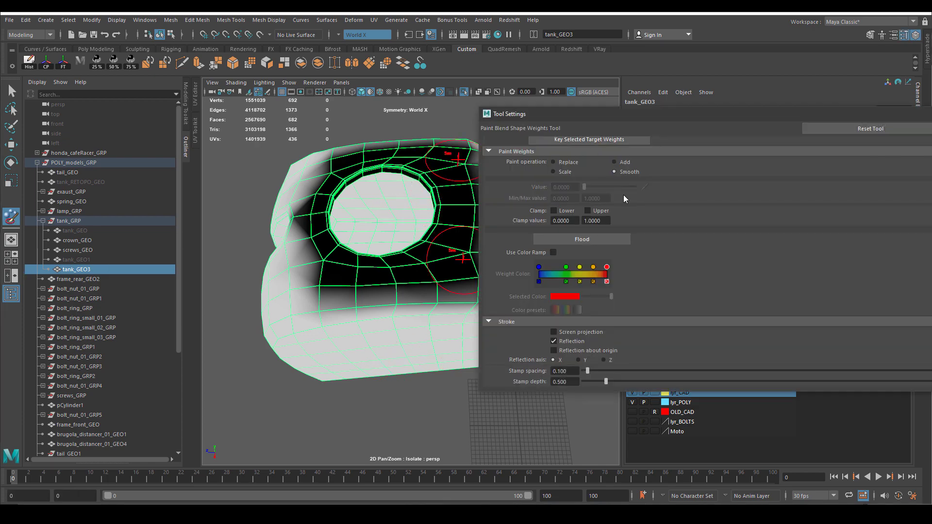
click(581, 240)
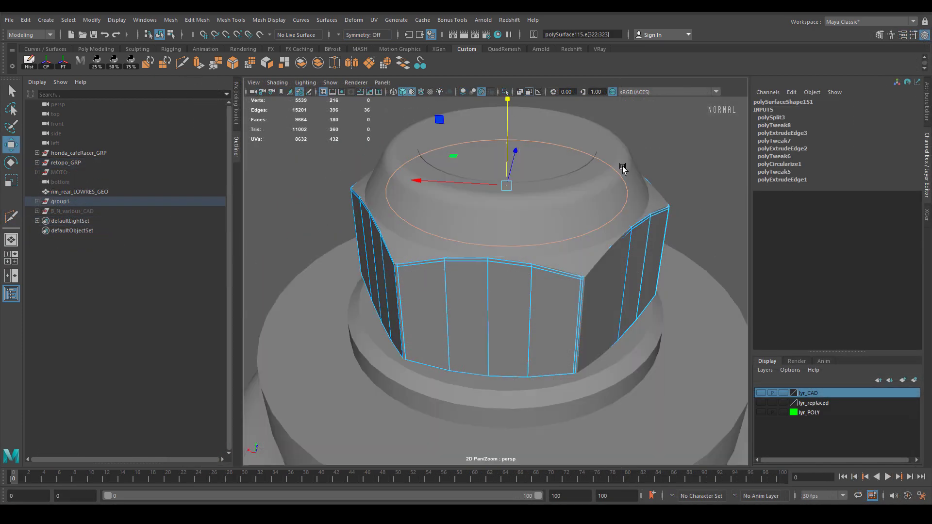
- Isolate the nut in wireframe and delete its selected faces
right_drag(649, 197, 696, 174)
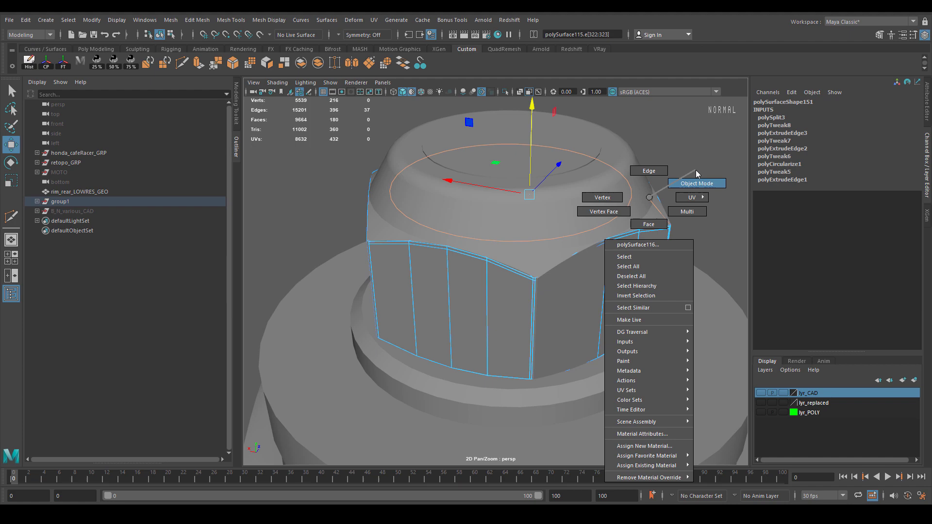
alt+drag(656, 232, 703, 235)
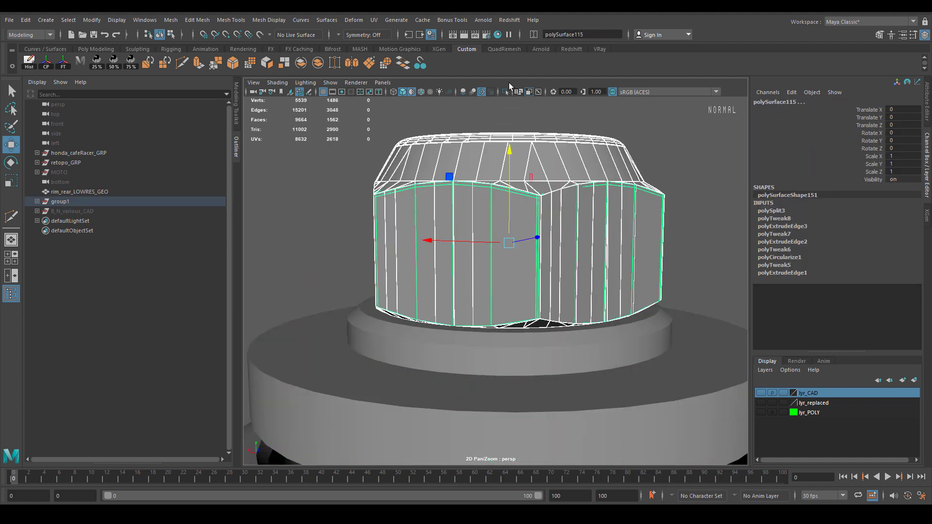
click(505, 92)
alt+drag(507, 112, 531, 285)
key(4)
key(Delete)
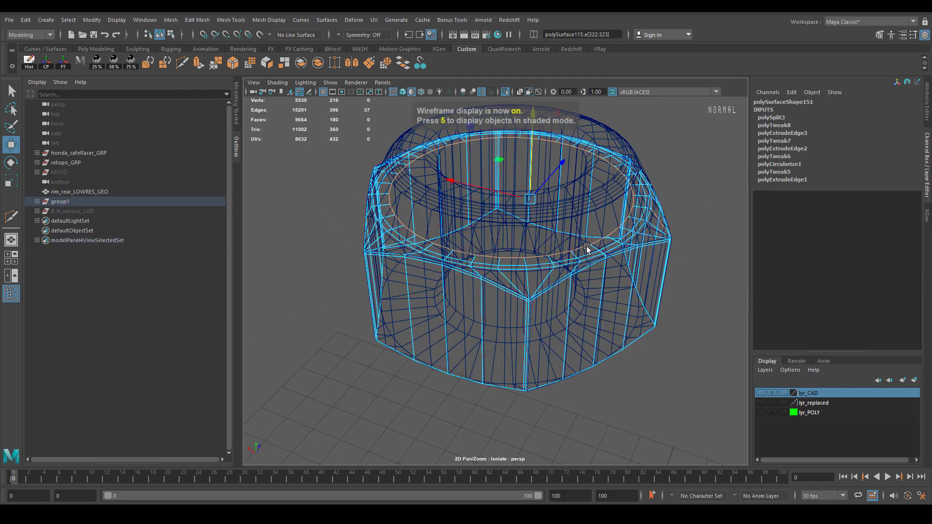
- Remove an edge loop from the nut and raise the top loop in Y
click(589, 255)
key(F10)
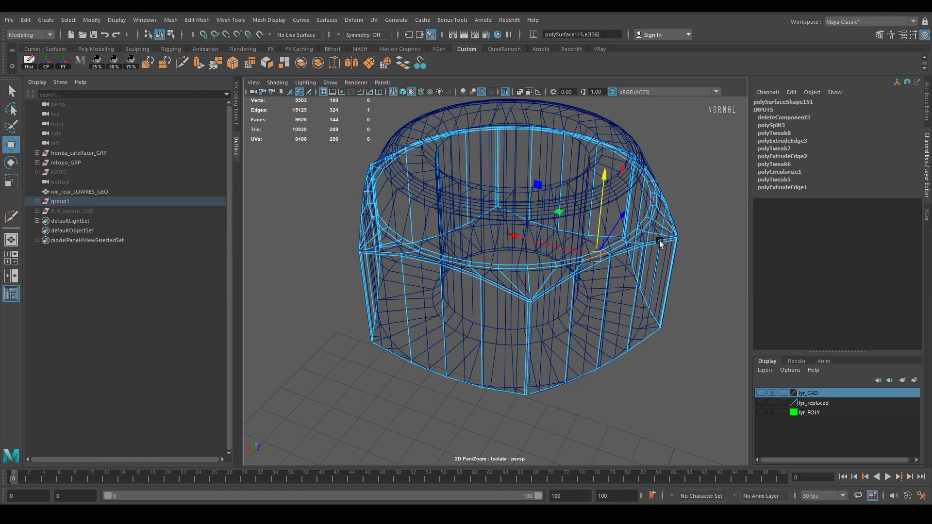
shift+right_drag(604, 264, 603, 248)
key(5)
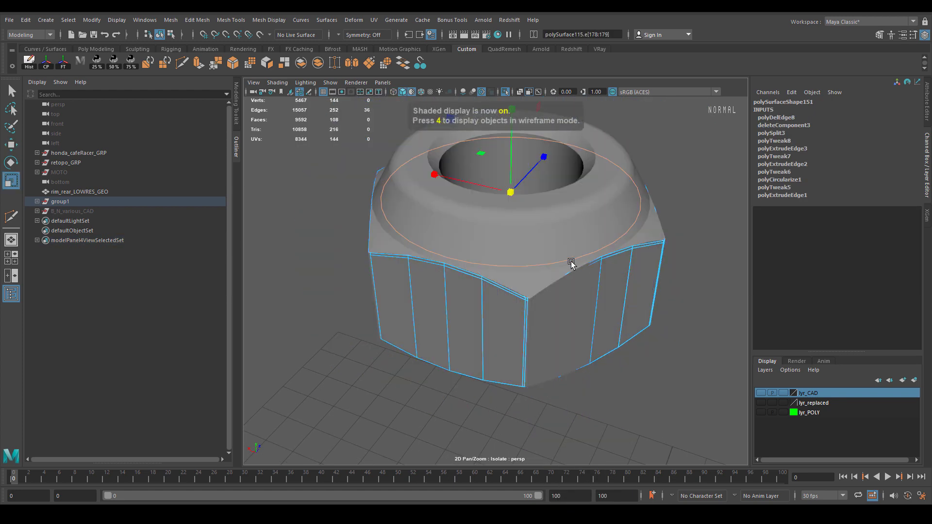
key(w)
mouse_move(511, 177)
mouse_down()
mouse_move(510, 169)
mouse_move(524, 179)
mouse_up()
- Extrude the top edges twice to build a rounded collar around the opening
key(w)
key(ctrl+e)
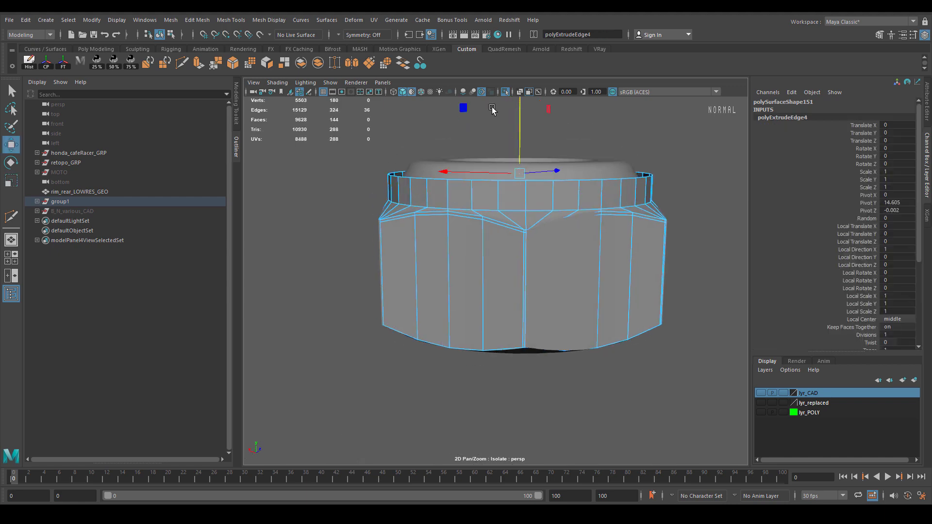
alt+drag(491, 110, 437, 160)
scroll(437, 160, up, 3)
key(r)
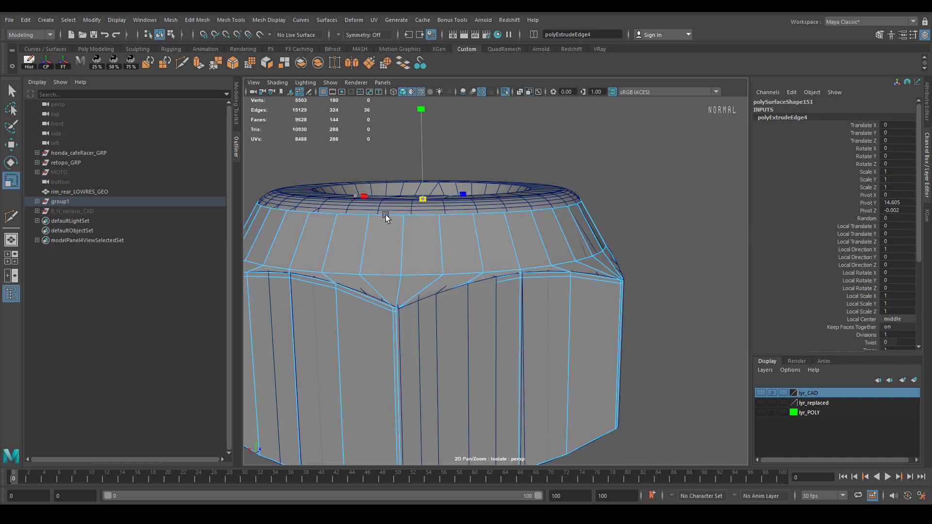
alt+drag(493, 186, 395, 208)
key(ctrl+e)
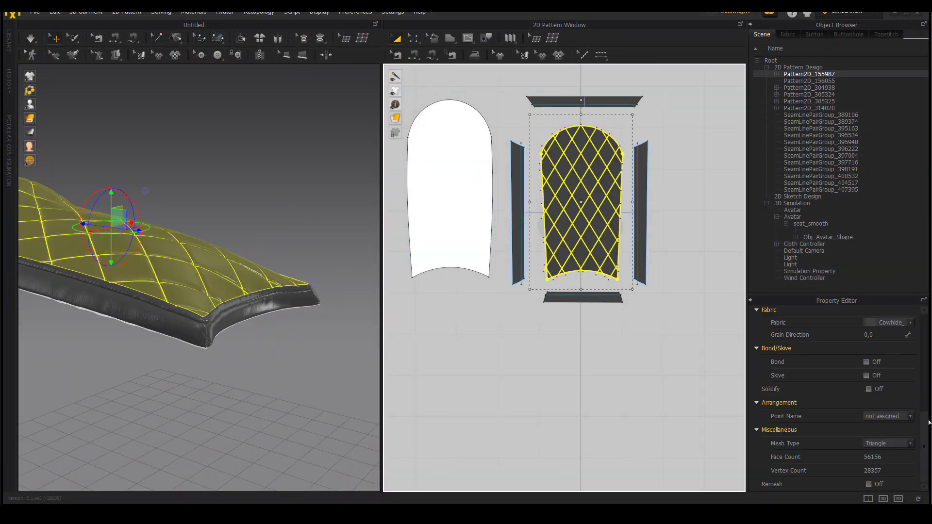
- Show the fabric list, select the seat pattern and garment, and activate Segment Topstitch
click(787, 34)
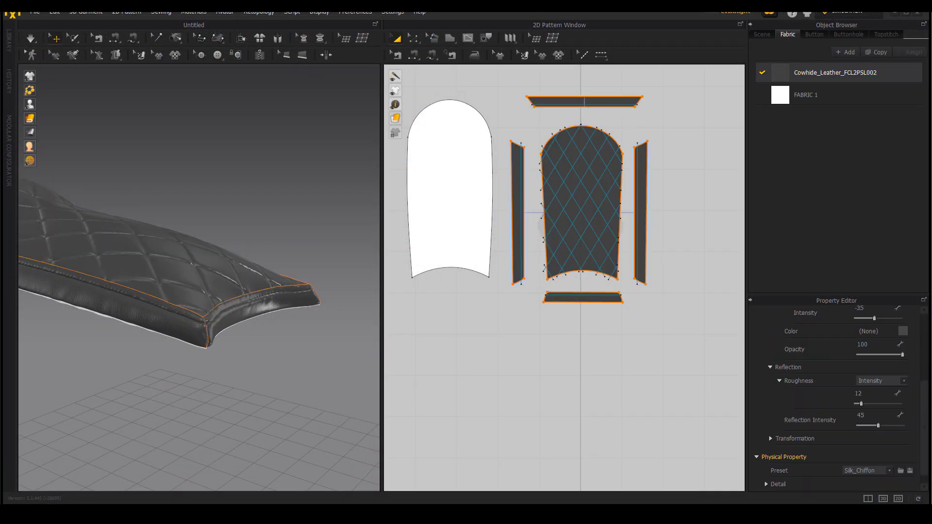
right_drag(349, 310, 300, 272)
click(301, 291)
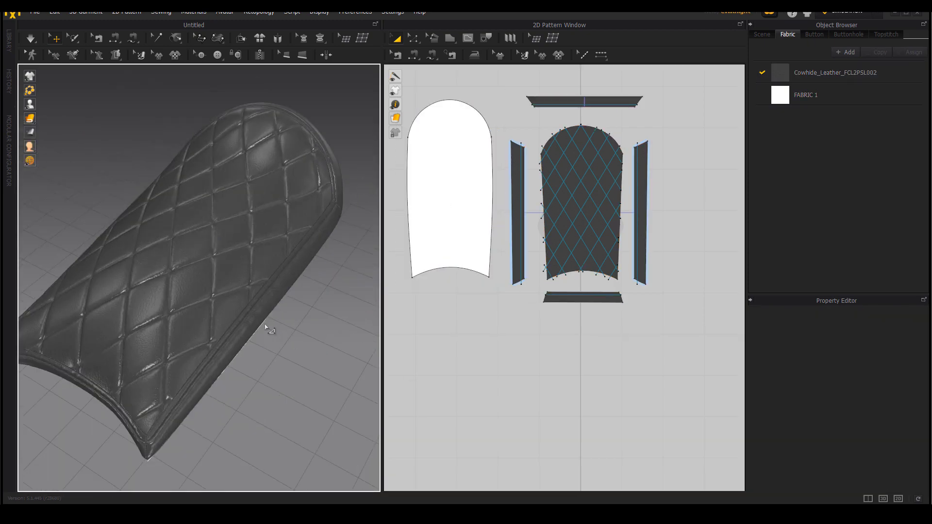
click(174, 213)
click(601, 54)
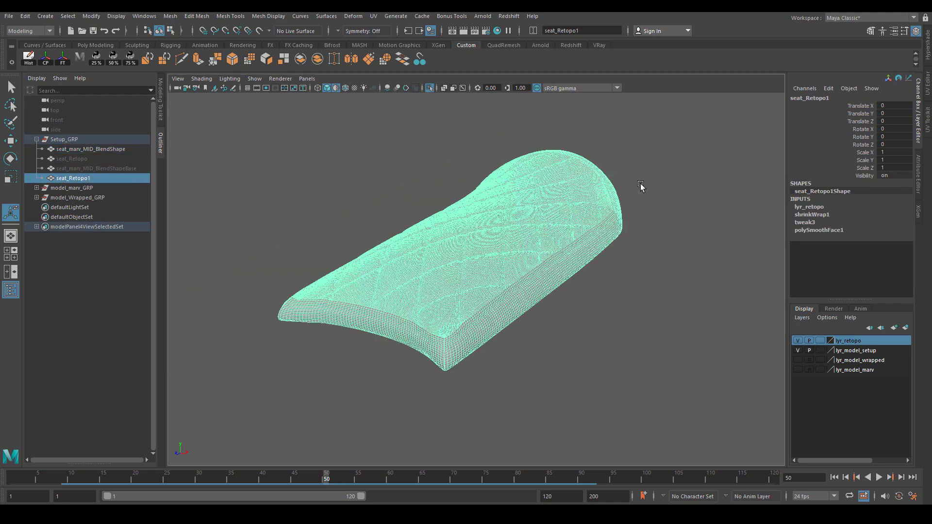
- Show the lyr_model_marv layer and select the seat top mesh
click(640, 186)
alt+drag(640, 187, 542, 231)
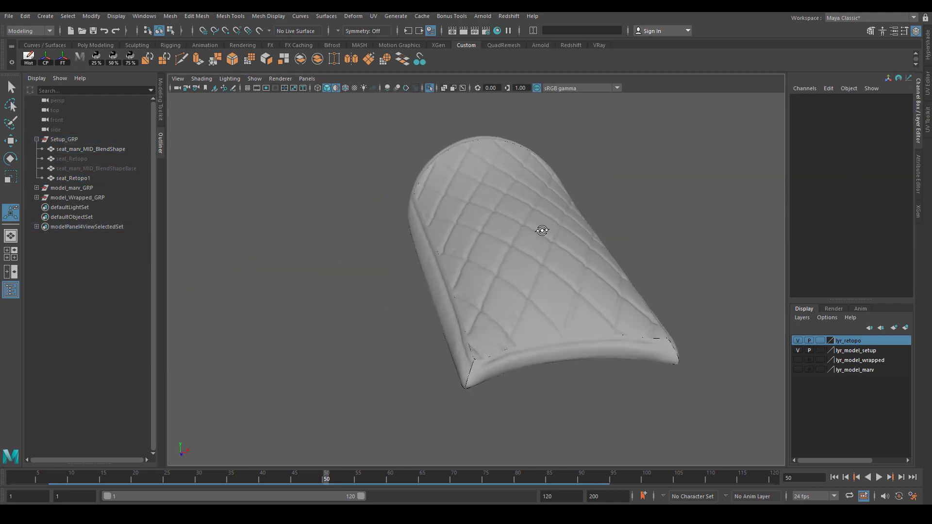
click(797, 369)
click(437, 254)
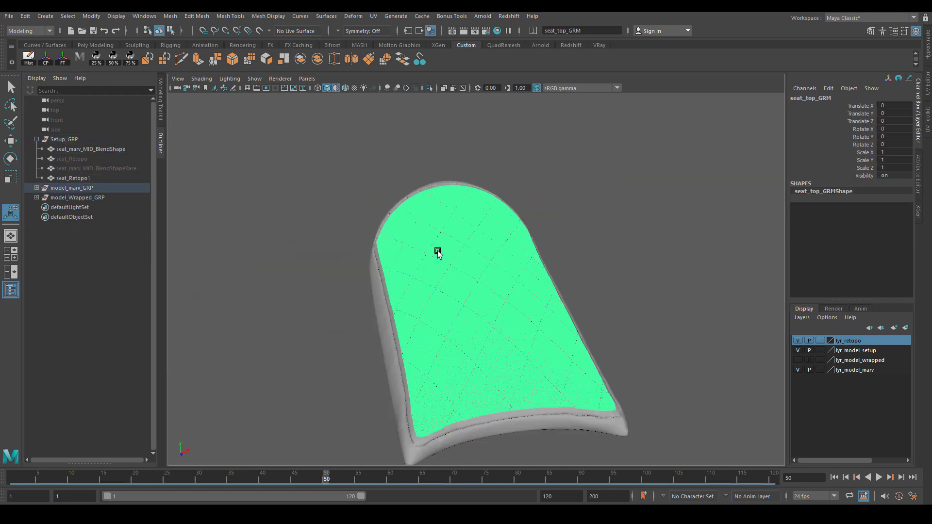
alt+right_drag(436, 254, 659, 220)
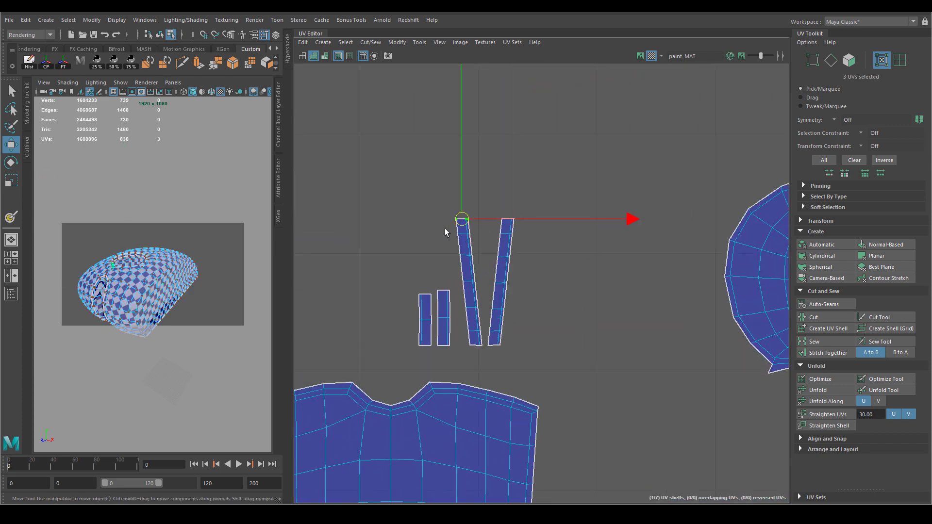
- Stitch the seat's UV strips into one shell and straighten it with Unfold Along
key(ctrl+F10)
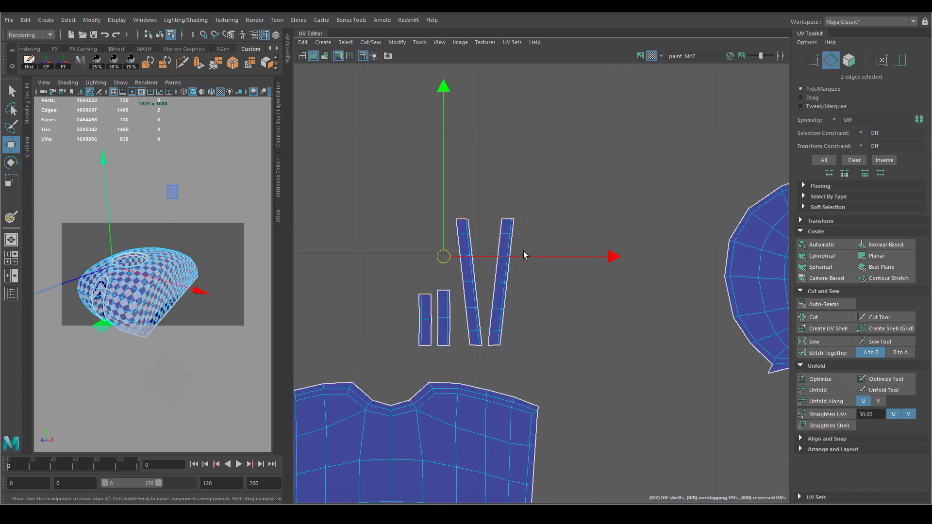
click(828, 353)
drag(466, 338, 483, 353)
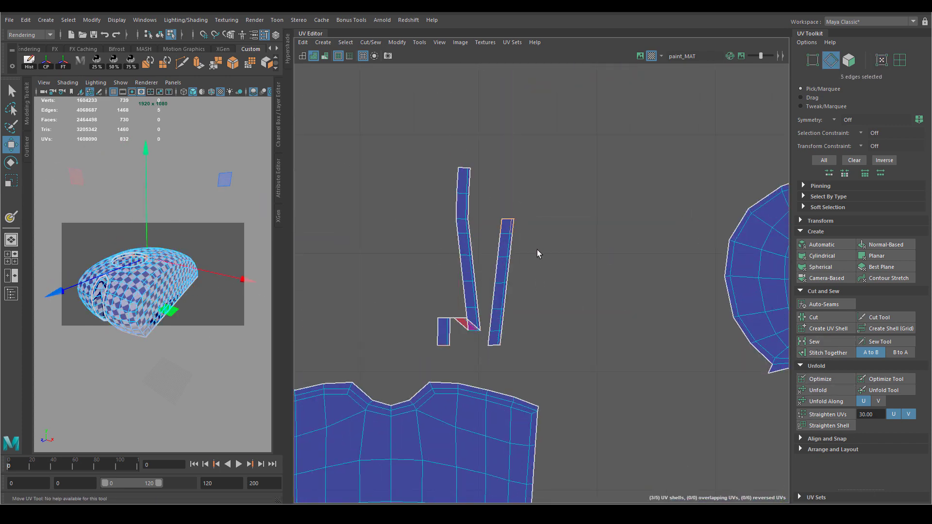
key(g)
click(833, 354)
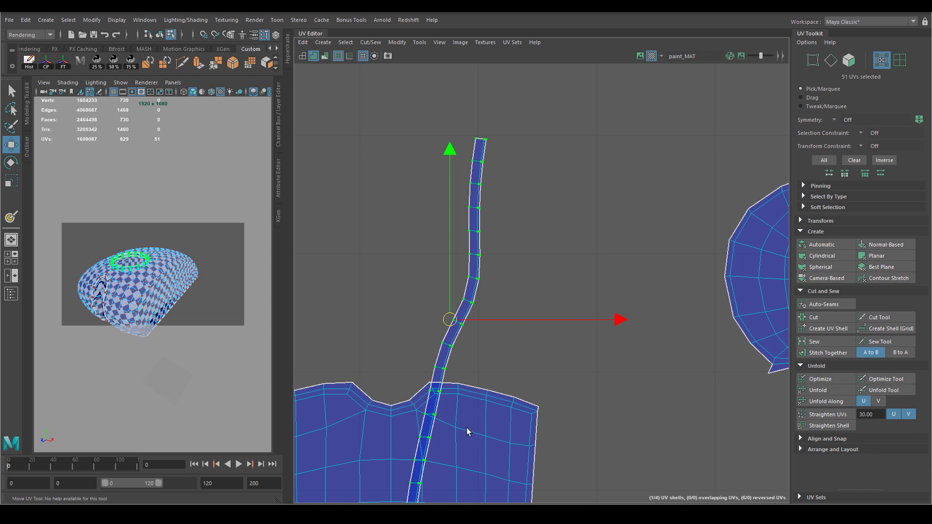
click(842, 405)
drag(503, 217, 581, 217)
- Select all UV shells and lay them out within 0–1 space
click(525, 137)
scroll(525, 137, down, 3)
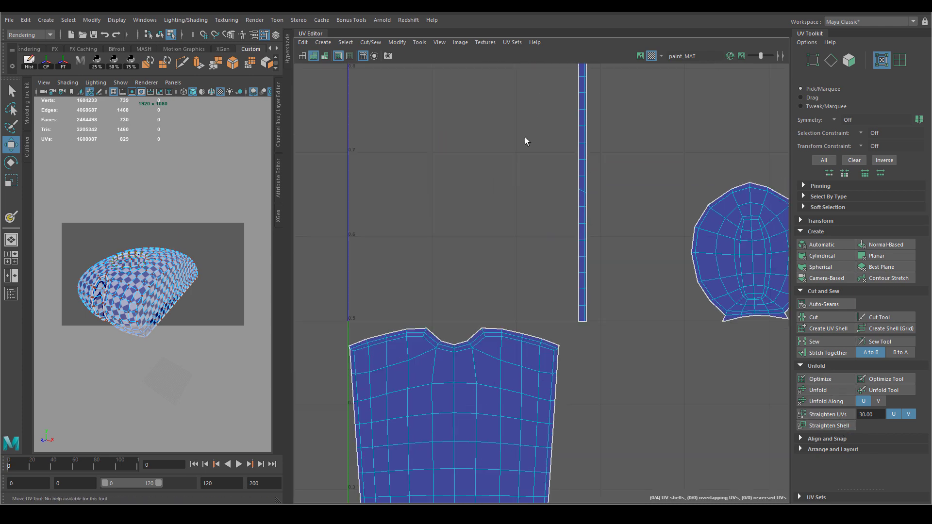
scroll(625, 240, down, 3)
drag(396, 142, 718, 350)
click(833, 449)
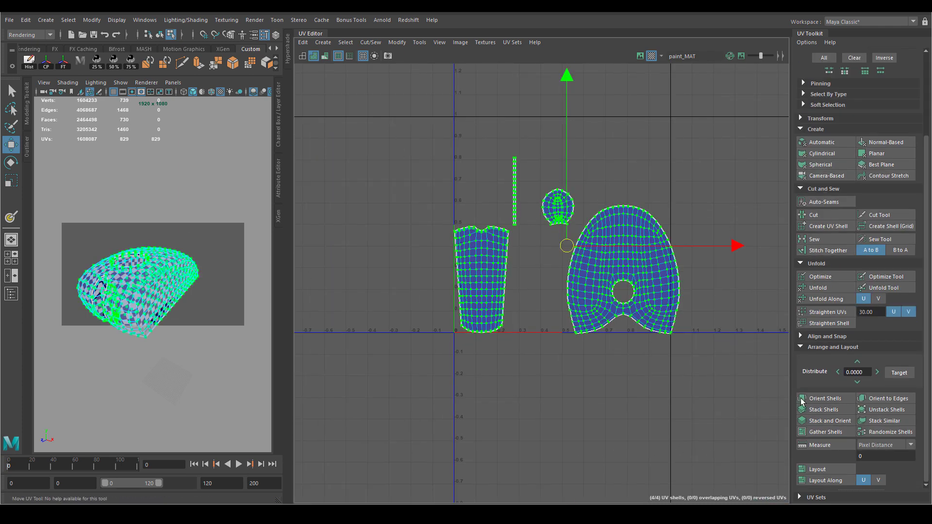
scroll(854, 437, down, 2)
click(817, 469)
click(242, 252)
scroll(205, 254, up, 5)
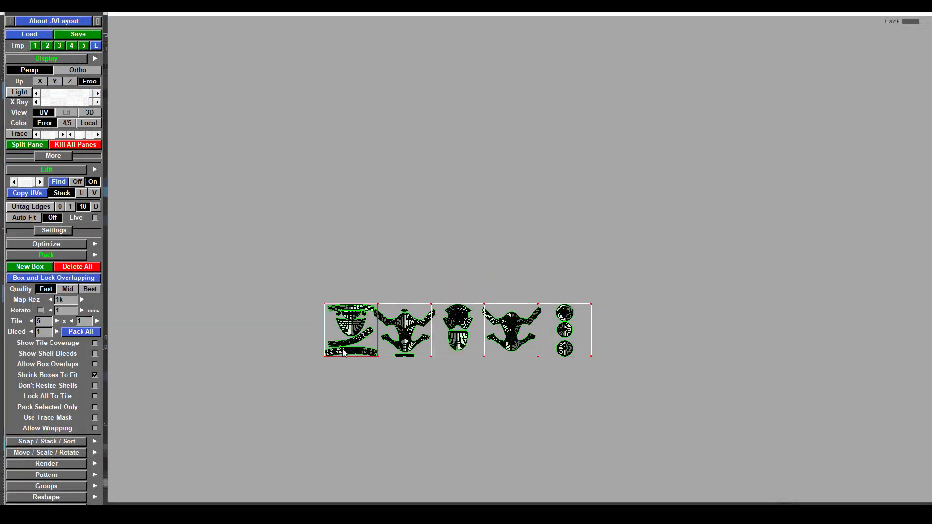
- Repack the UV shells at Mid pack quality into 3 tiles instead of 5
scroll(535, 306, up, 3)
scroll(478, 258, down, 1)
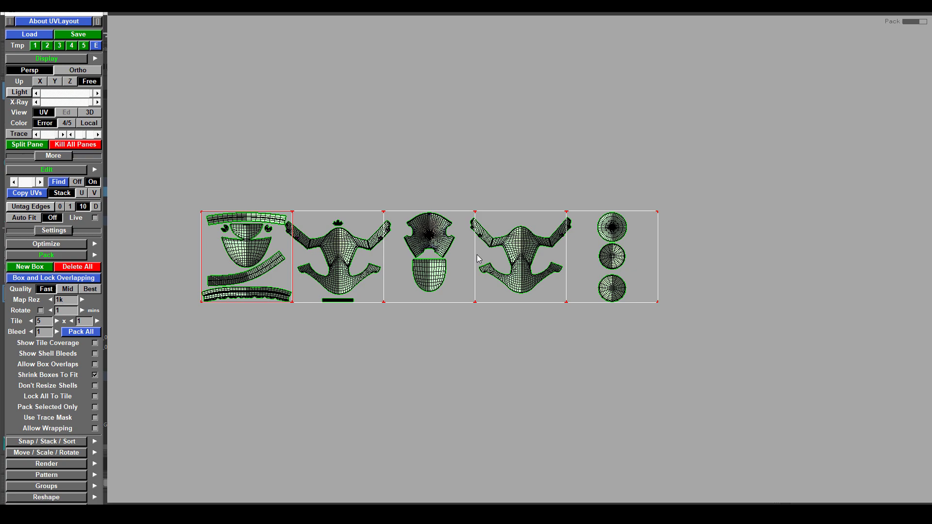
click(71, 290)
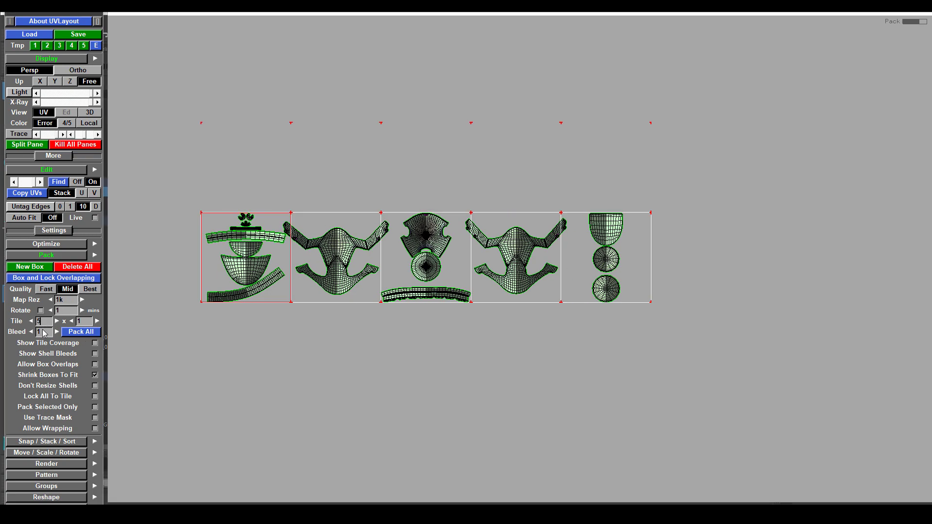
key(Return)
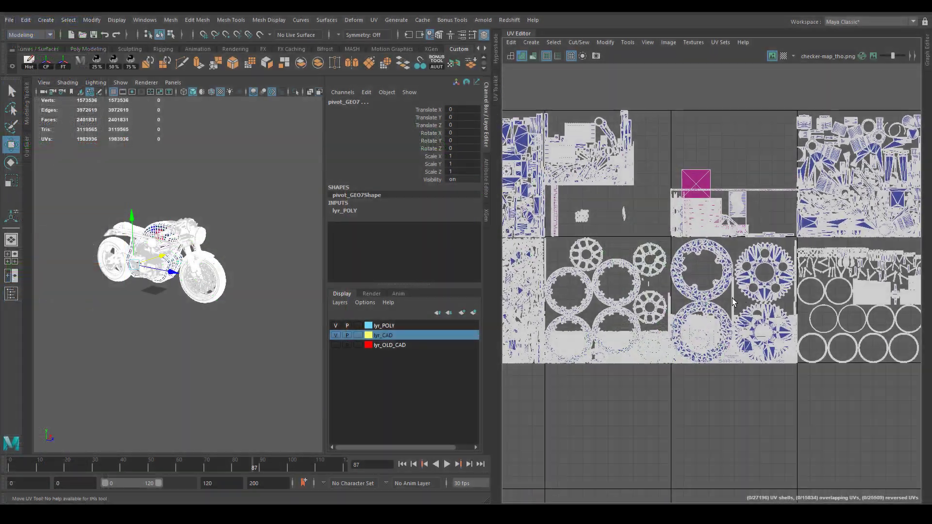
- Select engine_GRP, frame_GRP and exausts_GRP, then scrub to frame 145 and select GRP_HDRI
scroll(743, 275, down, 2)
scroll(705, 271, up, 6)
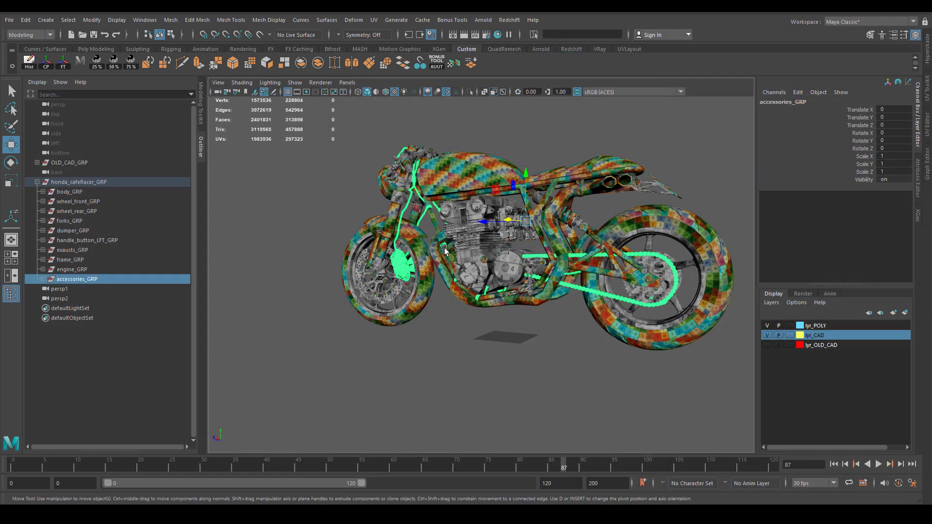
alt+drag(340, 270, 292, 272)
click(72, 269)
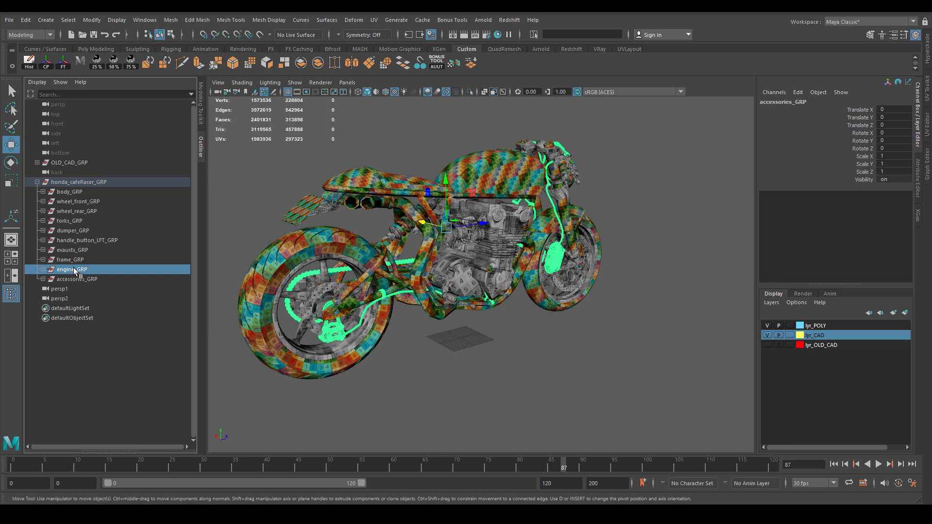
alt+drag(500, 350, 435, 347)
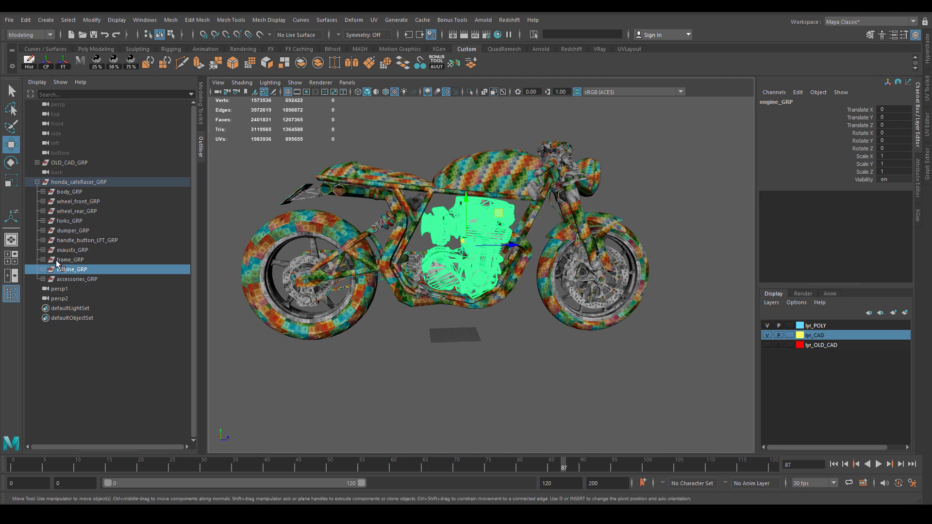
click(68, 260)
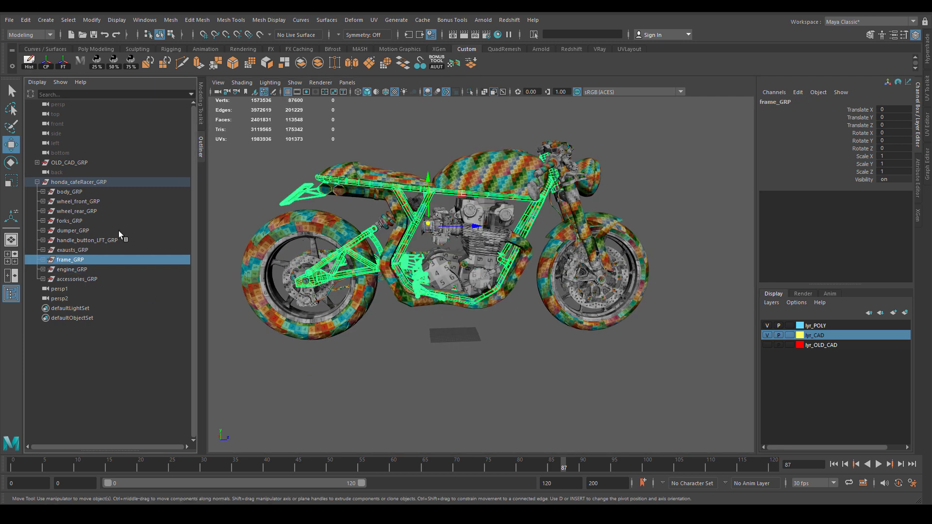
click(73, 250)
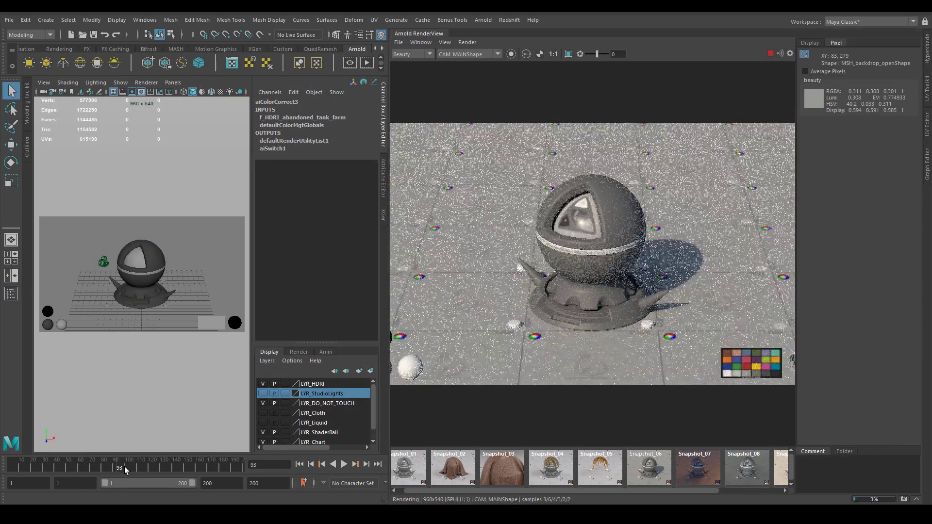
drag(125, 468, 229, 463)
click(384, 178)
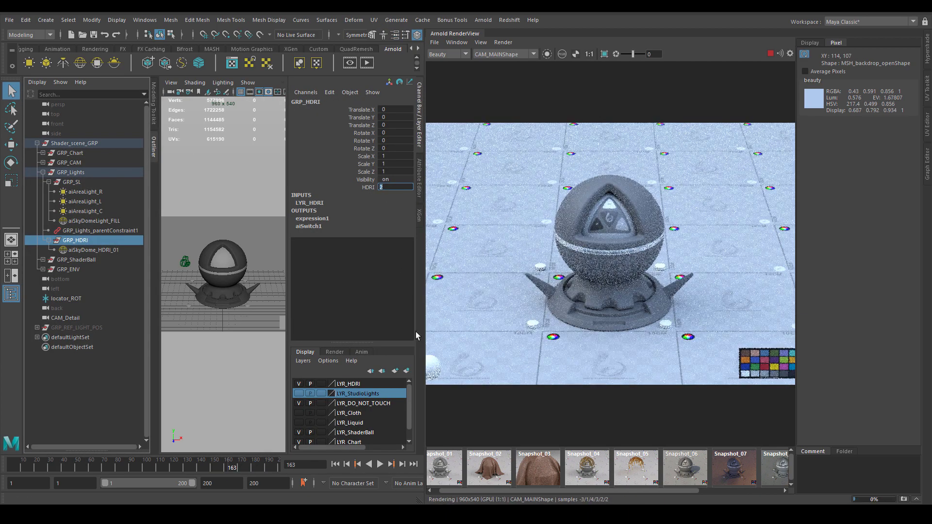
- Set GRP_HDRI's HDRI switch to 1 and check the lighting at frames 186, 114 and 165
drag(310, 243, 315, 243)
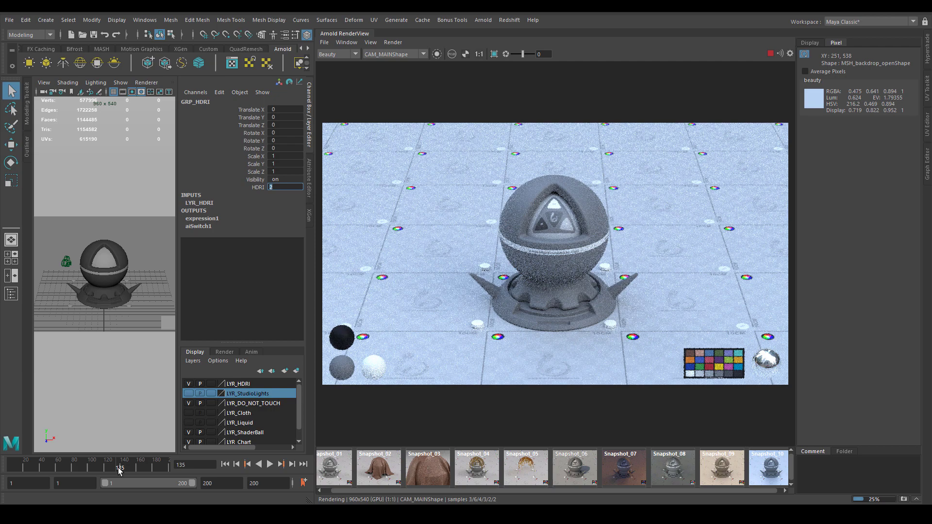
click(162, 468)
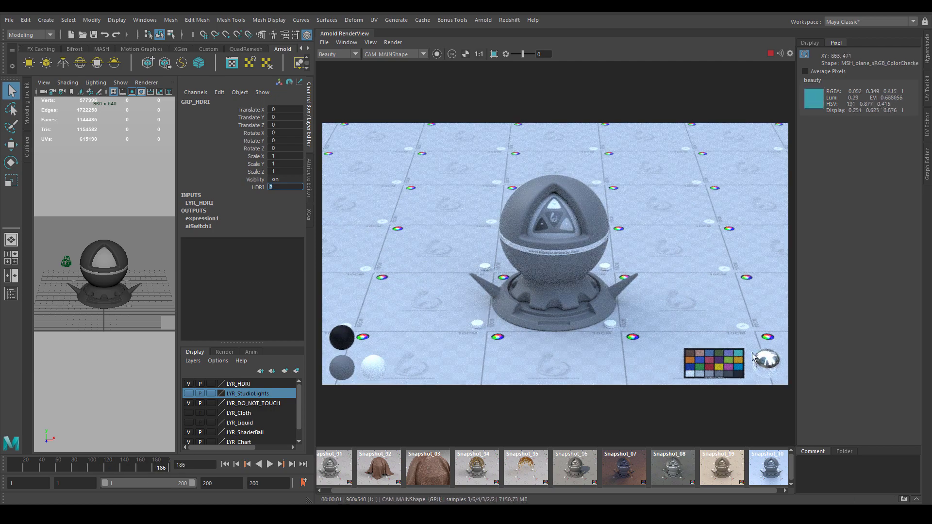
text(1)
key(Return)
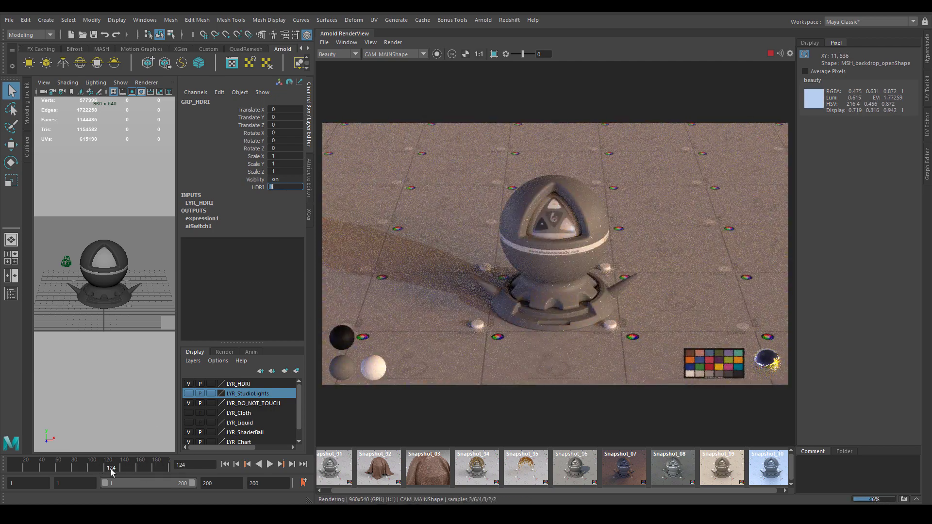
click(103, 467)
click(142, 468)
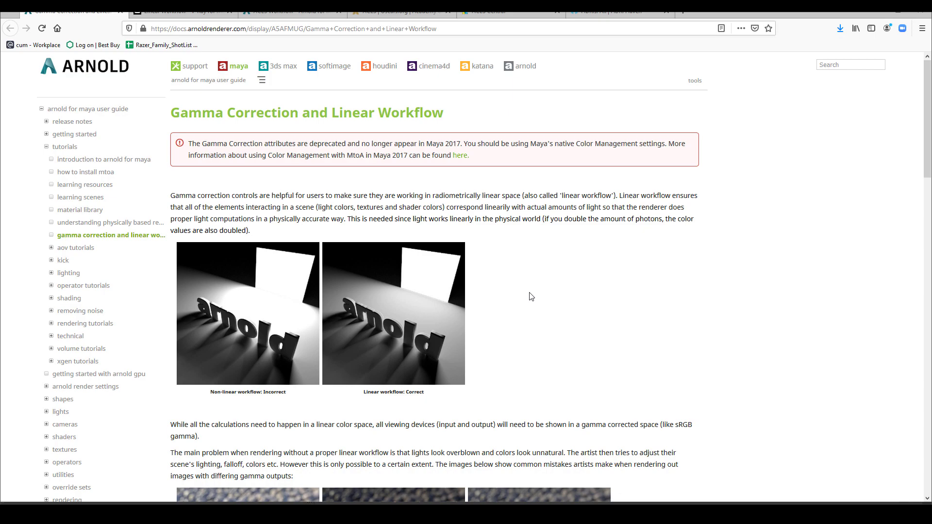
- Scroll the Gamma Correction and Linear Workflow page down to its rendering-pipeline diagram
scroll(597, 309, down, 10)
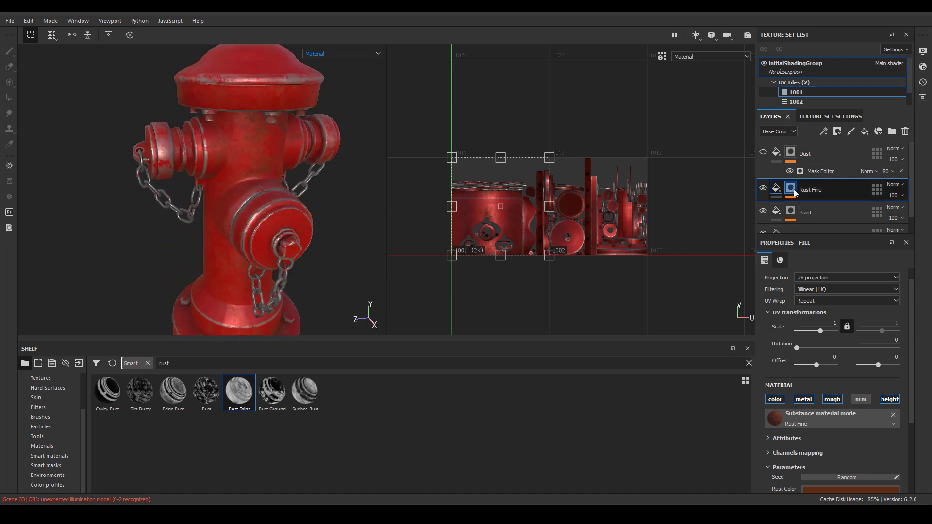
- Show the rust mask and set Rust Contrast 0.61, Drips Intensity 0.96, Drips Smoothness 0.16
key(c)
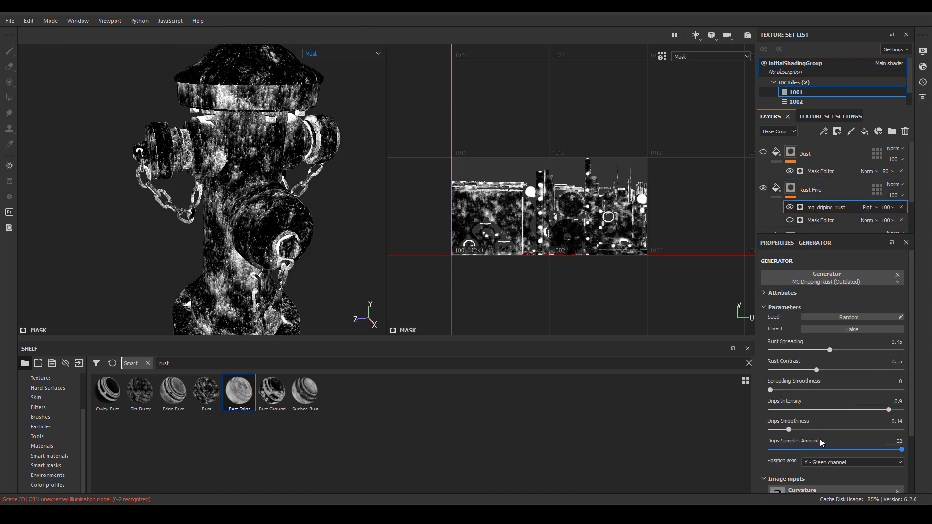
scroll(819, 442, down, 1)
scroll(840, 397, up, 2)
scroll(831, 375, up, 6)
drag(816, 341, 797, 341)
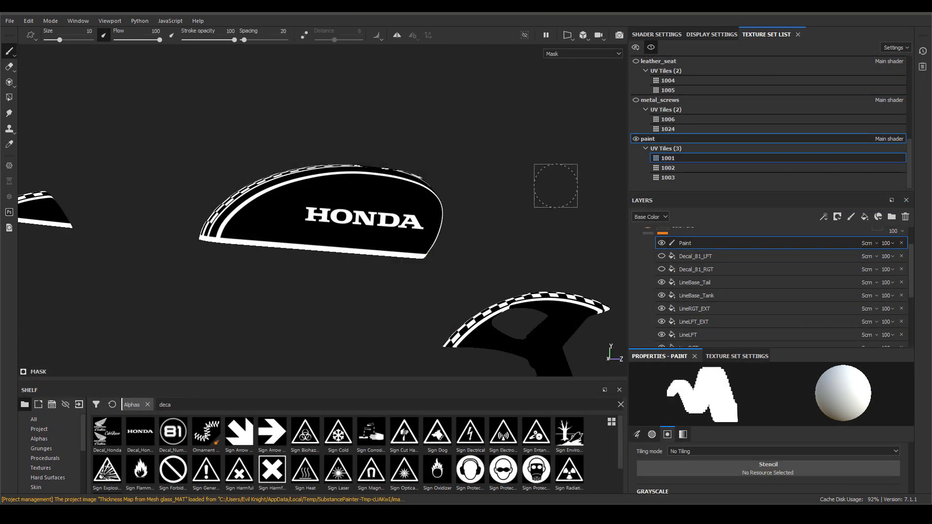
- Turn on the Decal_81_LFT decal on the tank and inspect the seat
alt+drag(551, 183, 717, 231)
click(661, 257)
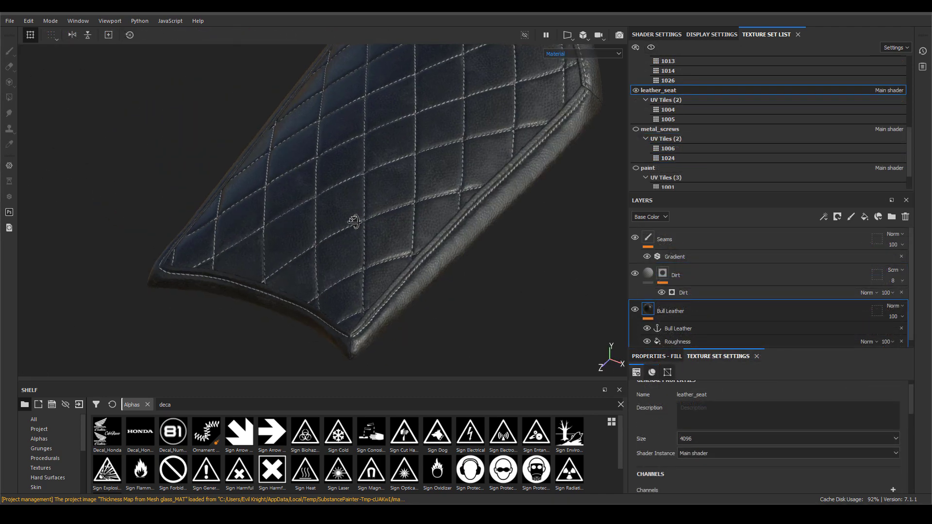
alt+drag(353, 221, 407, 286)
alt+drag(305, 261, 340, 272)
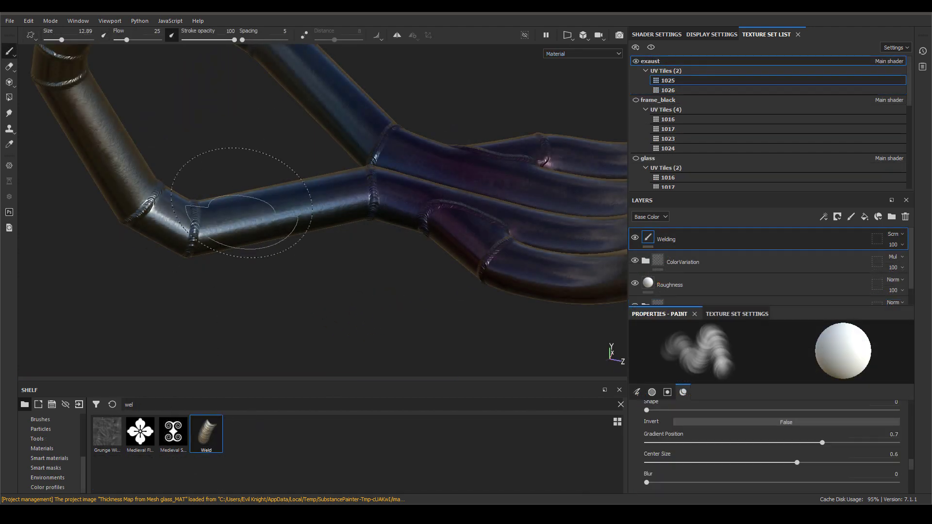
- Inspect the exhaust, then select the Diamond_Blur_Offset layer in the handles texture set
mouse_move(228, 177)
alt+mouse_down()
mouse_move(281, 223)
mouse_move(268, 197)
alt+mouse_up()
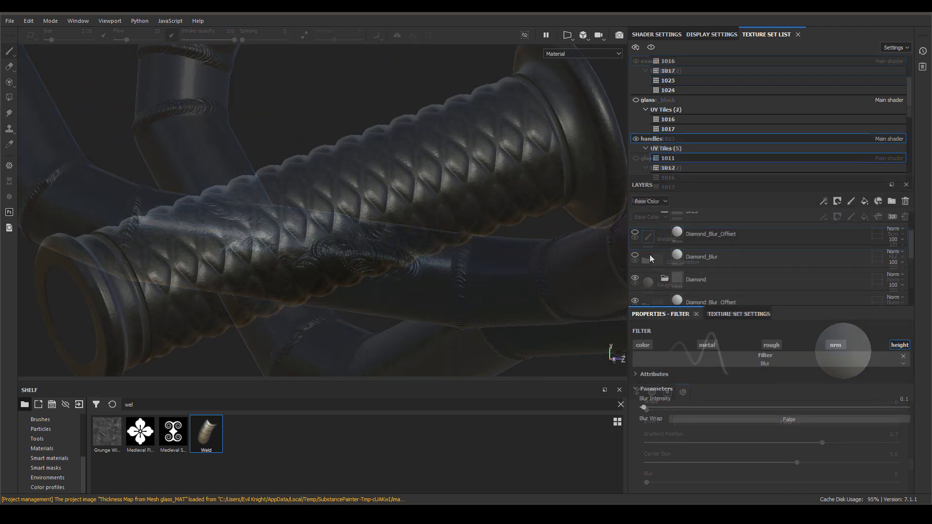
click(709, 234)
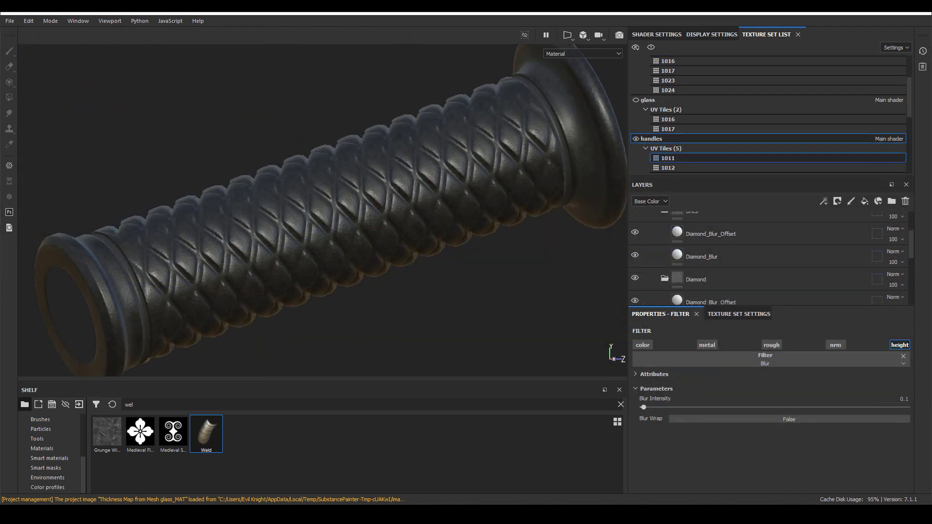
scroll(694, 257, up, 1)
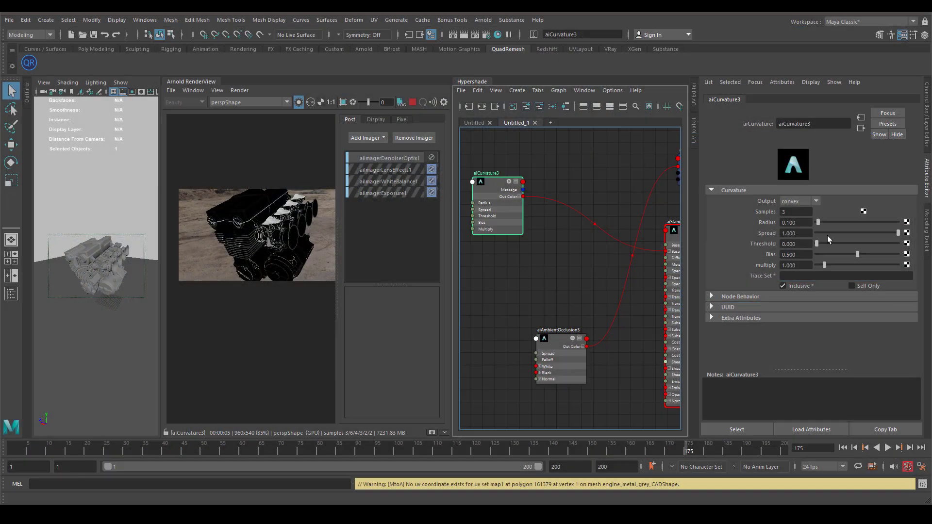
- Raise aiCurvature3's radius, threshold and bias, and feed aiAmbientOcclusion3 into aiStandardSurface15 Base Color
drag(817, 221, 830, 265)
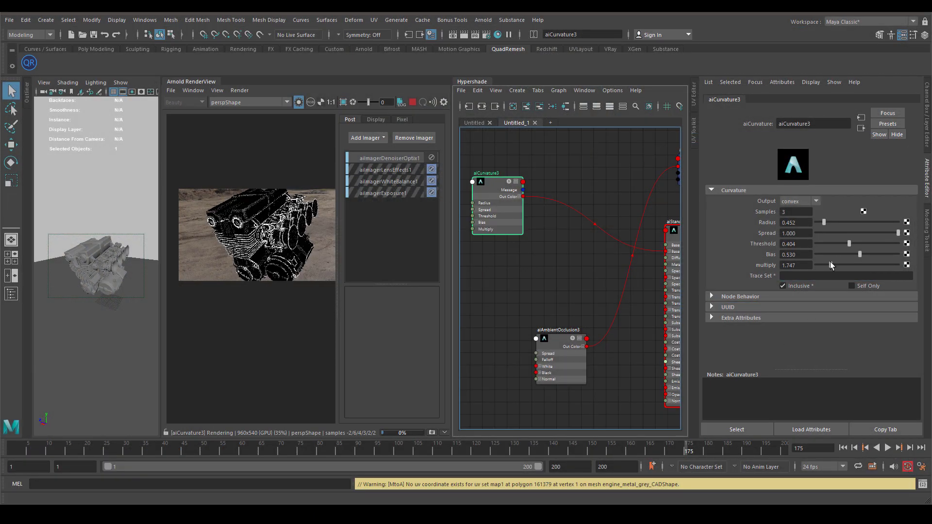
drag(554, 341, 526, 274)
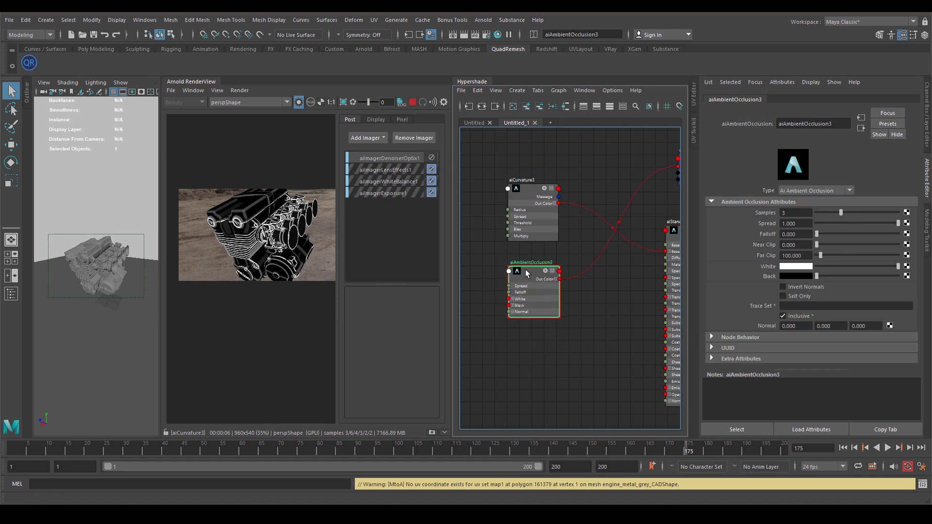
scroll(228, 250, up, 2)
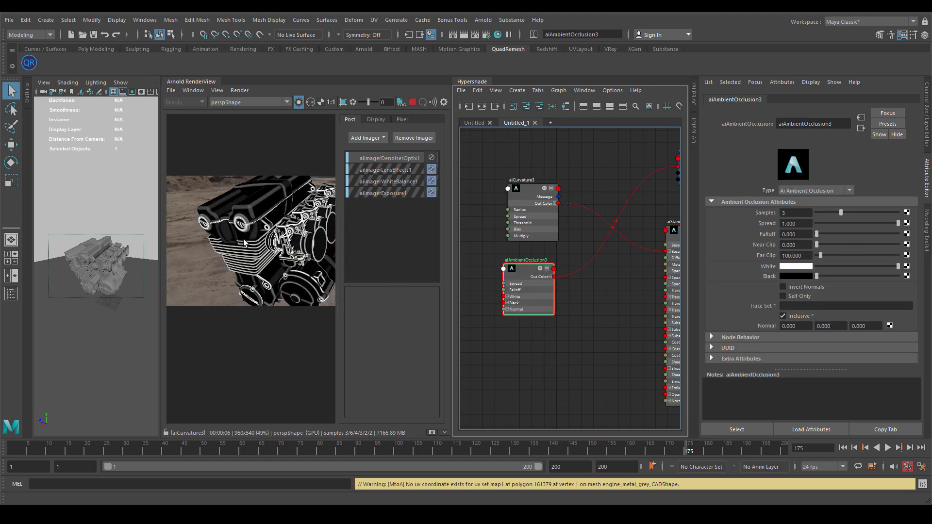
middle_drag(578, 273, 528, 269)
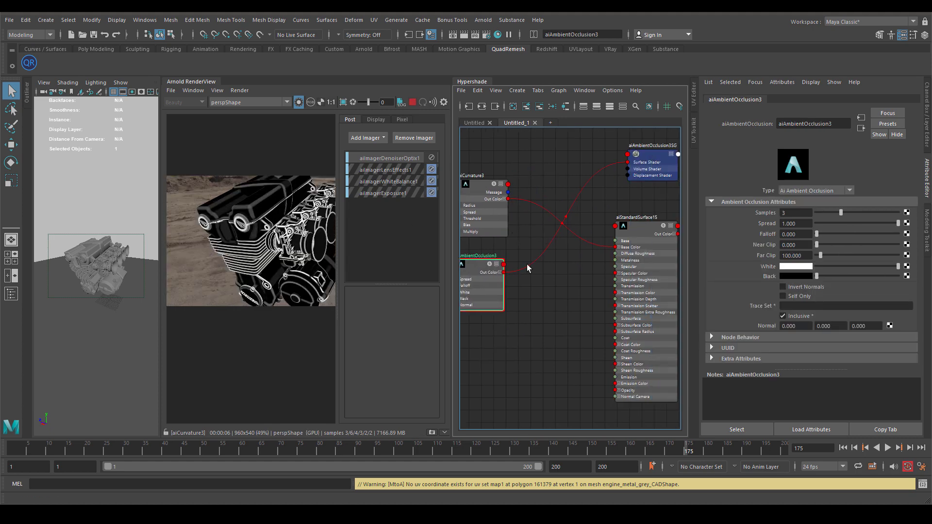
drag(615, 250, 616, 247)
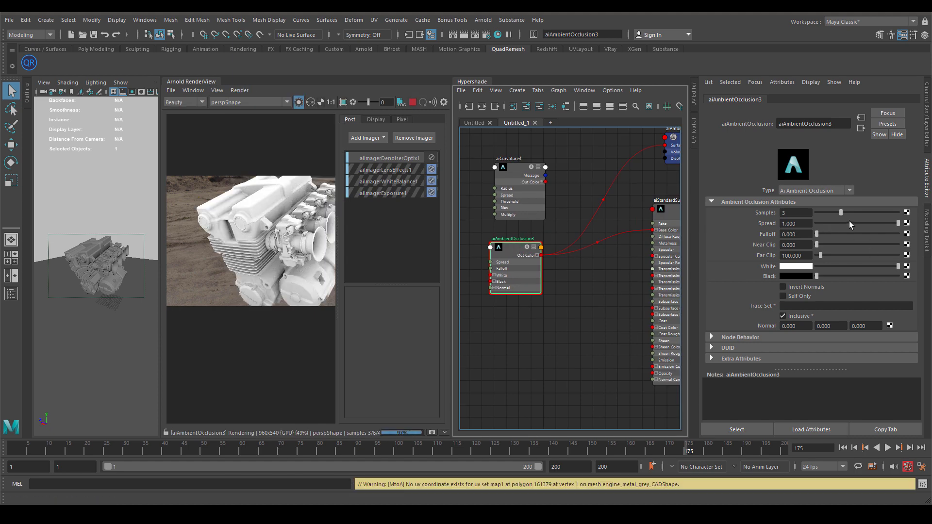
- Lower the ambient occlusion Spread to 0.645 and Far Clip to 72.289
drag(850, 225, 868, 224)
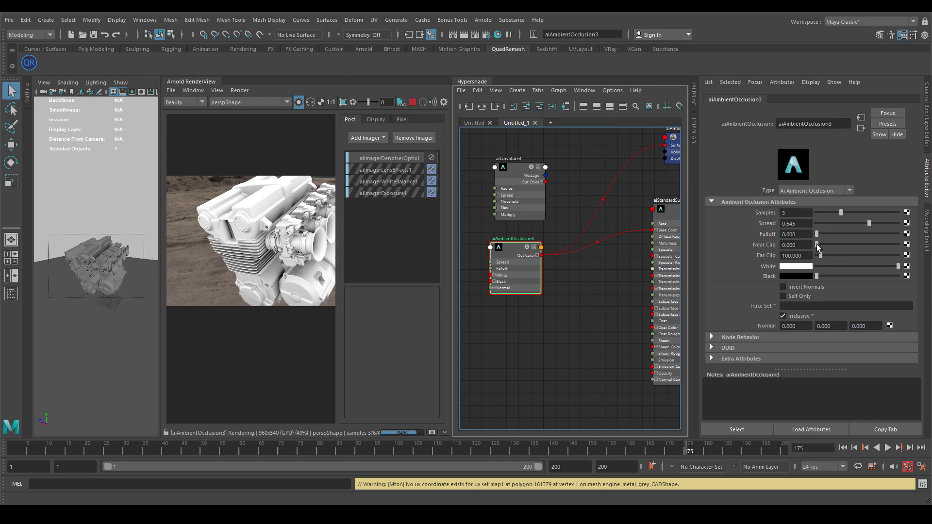
drag(820, 255, 819, 255)
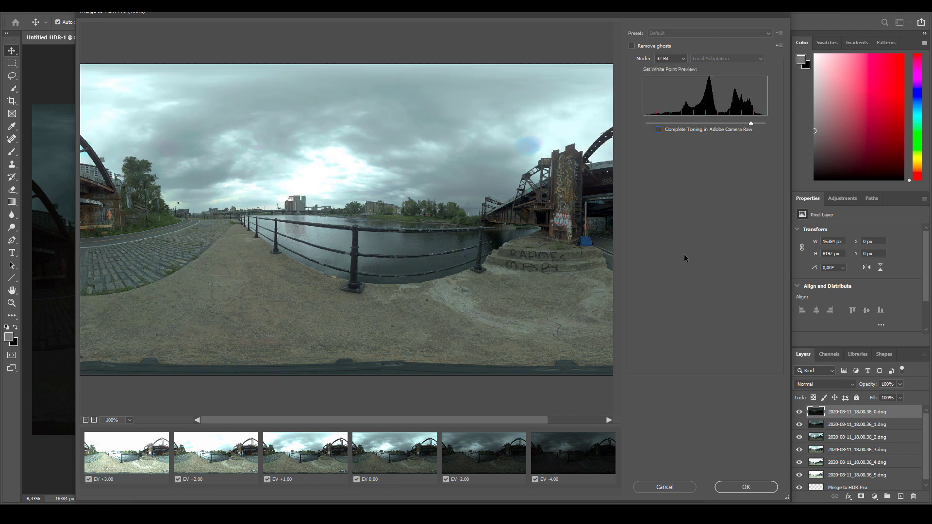
drag(95, 2, 149, 47)
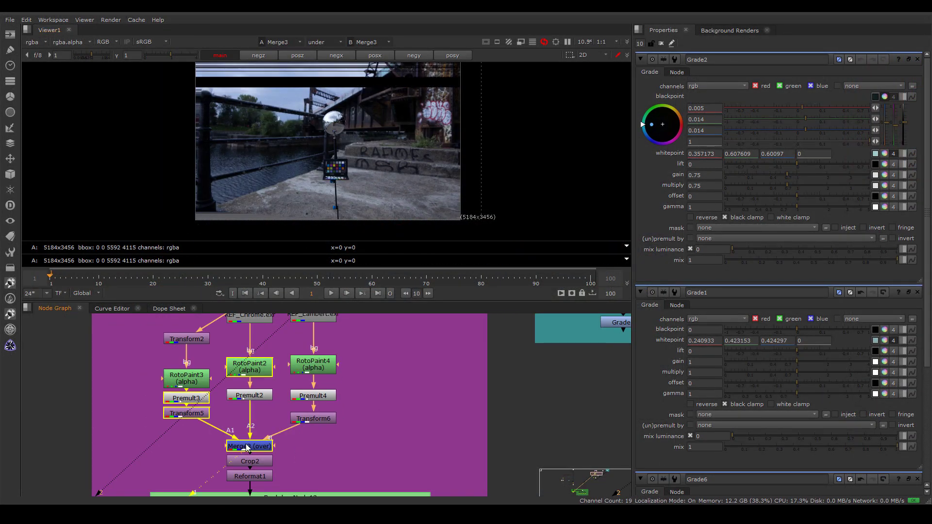
- View the Merge4 panorama fitted in the viewer with the A/B comparison switched off
key(1)
middle_drag(254, 522, 255, 435)
click(249, 474)
key(1)
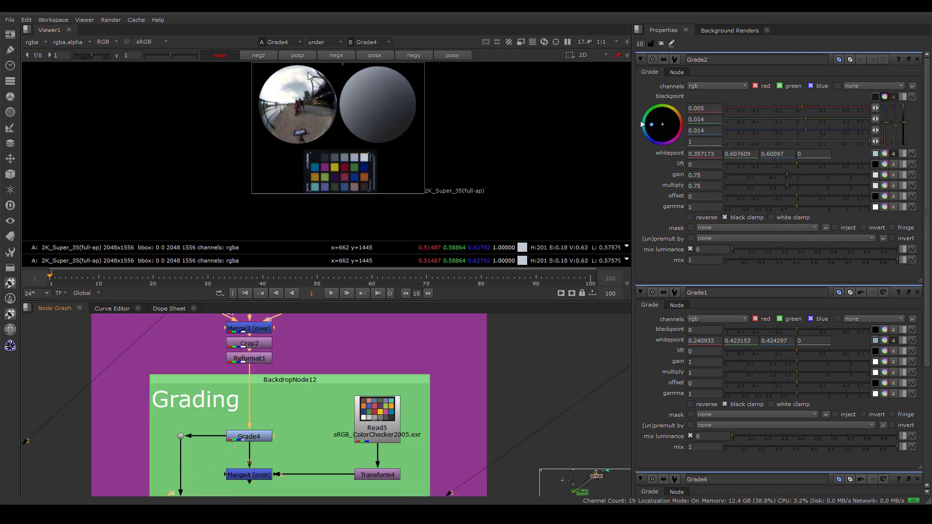
middle_drag(249, 474, 249, 412)
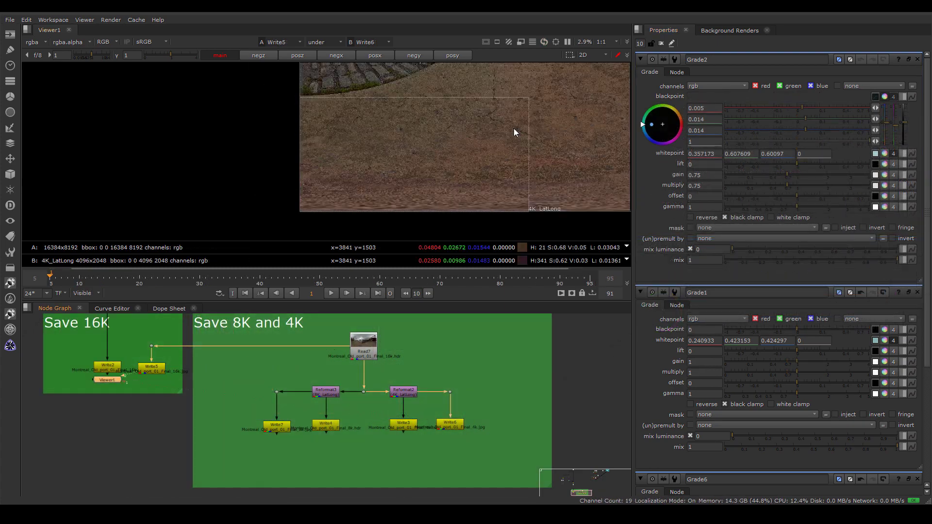
key(f)
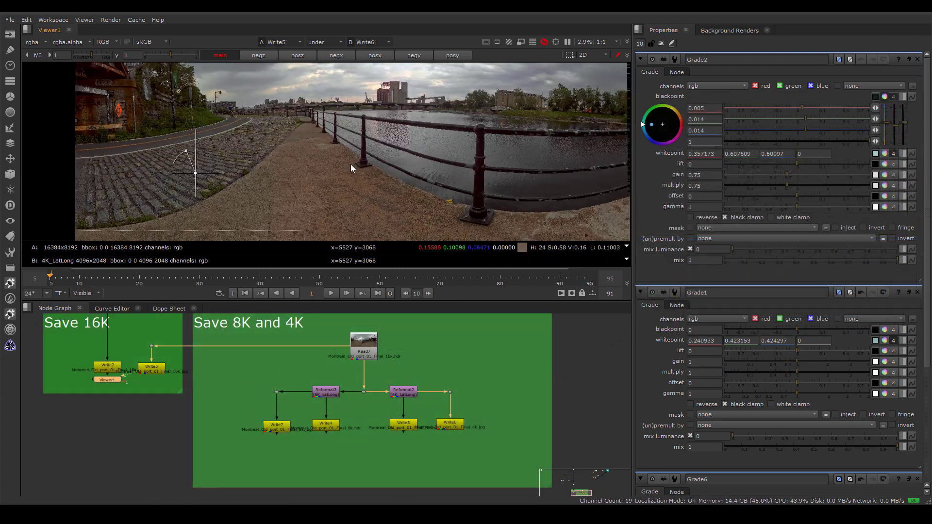
click(324, 42)
click(321, 57)
scroll(388, 177, down, 2)
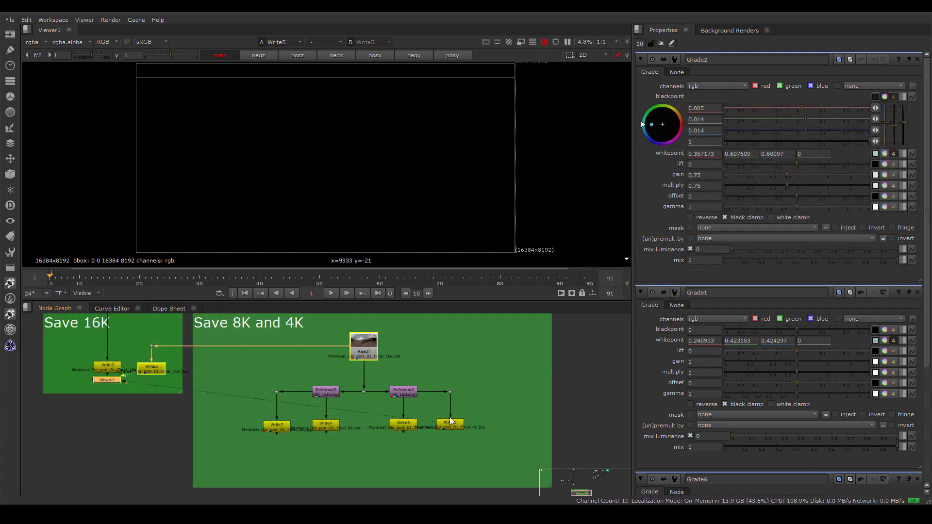
scroll(430, 106, up, 10)
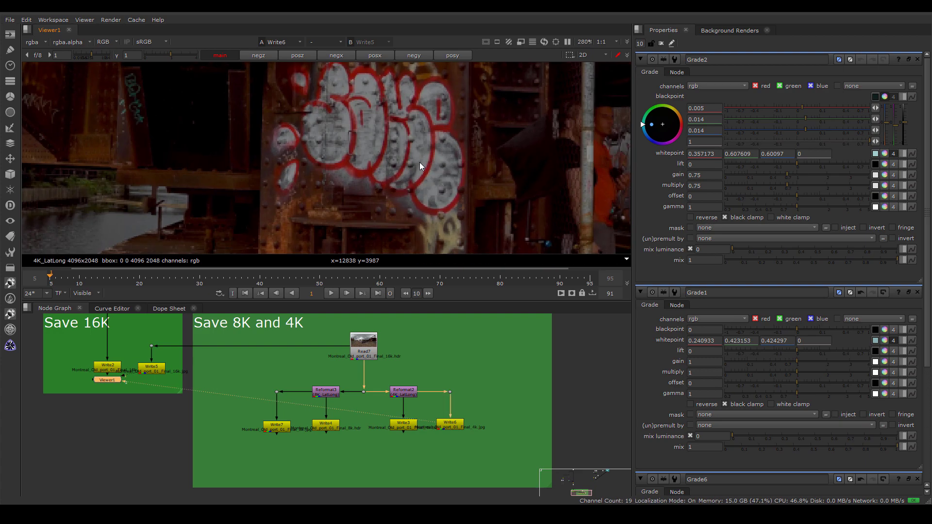
- Compare the 4K and 16K lat-long outputs close up, ending on the full 16K panorama
key(4)
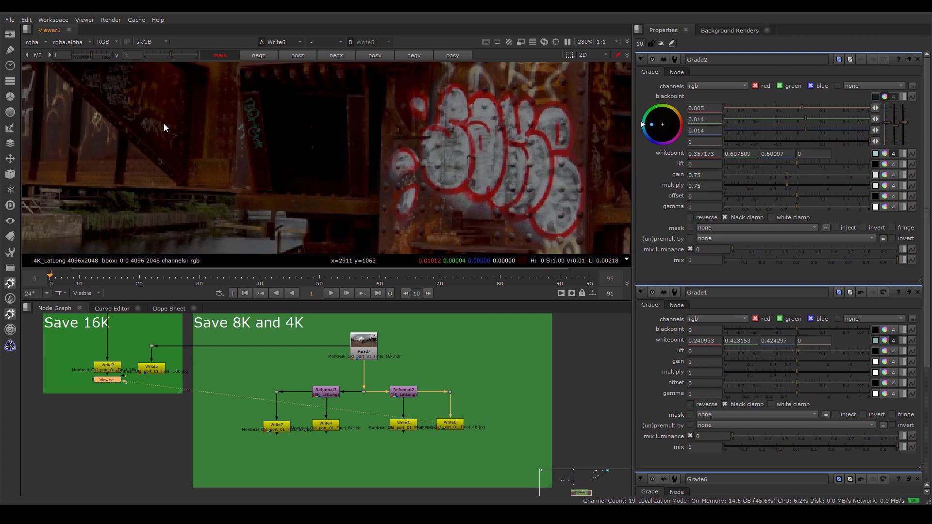
key(1)
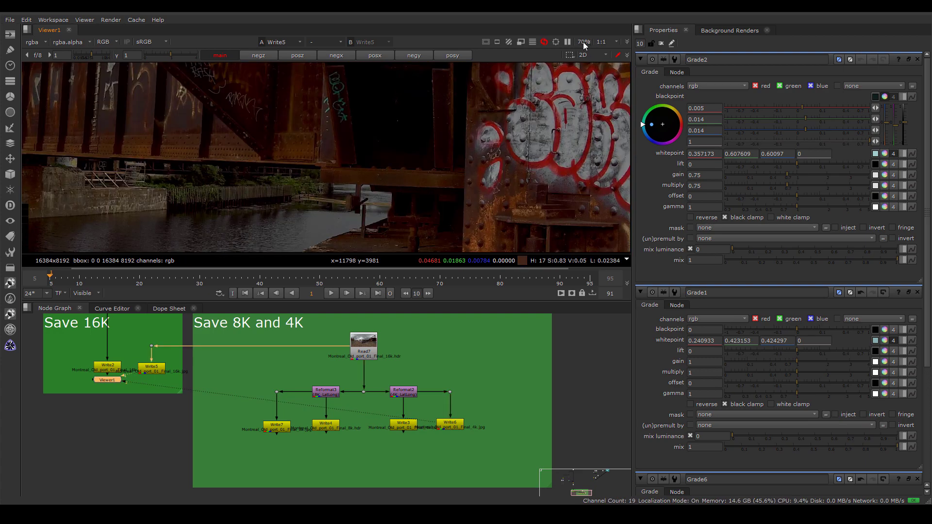
key(4)
scroll(291, 146, up, 5)
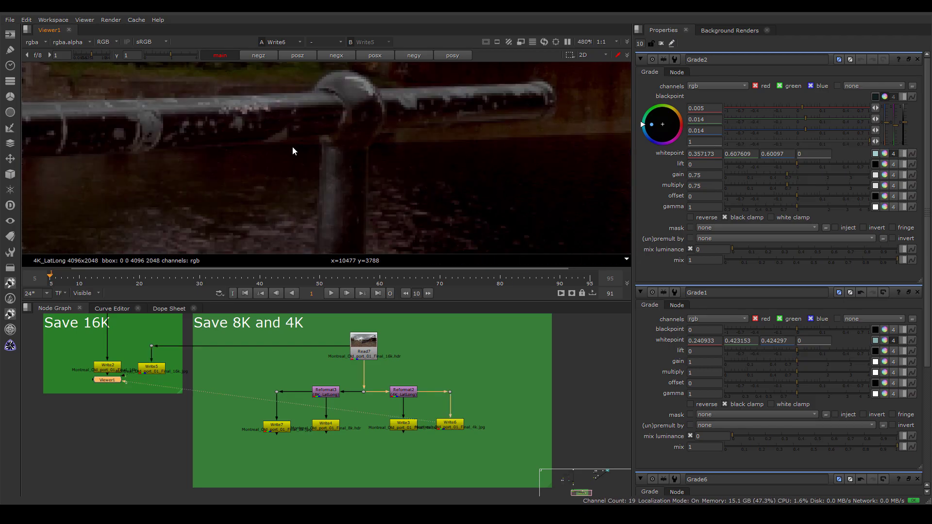
key(1)
scroll(262, 141, down, 10)
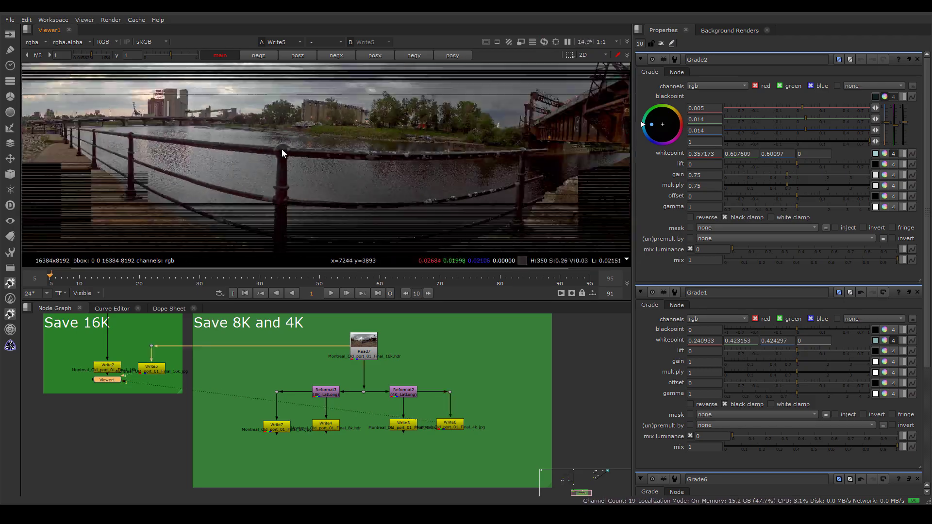
scroll(282, 149, down, 2)
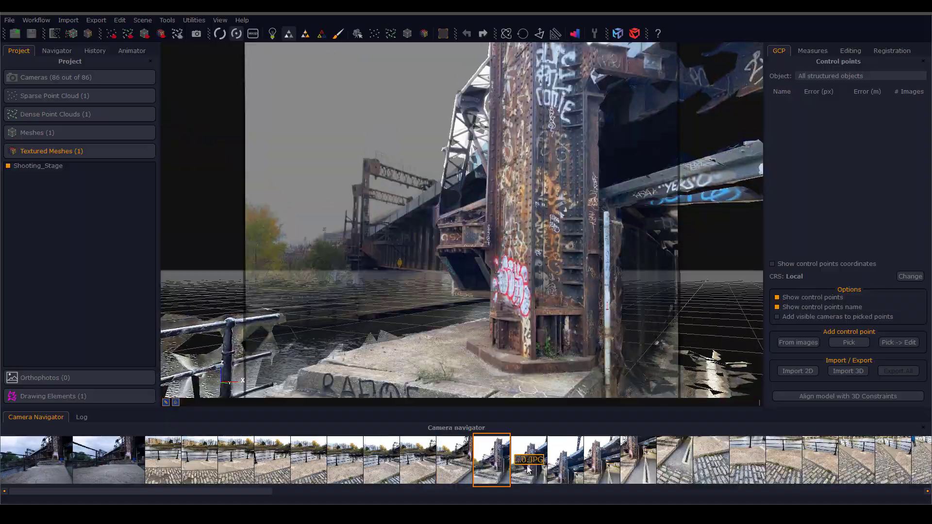
- Step through the Camera Navigator viewpoints and orbit the scanned riverside set around the pillar and railing
click(562, 461)
click(636, 461)
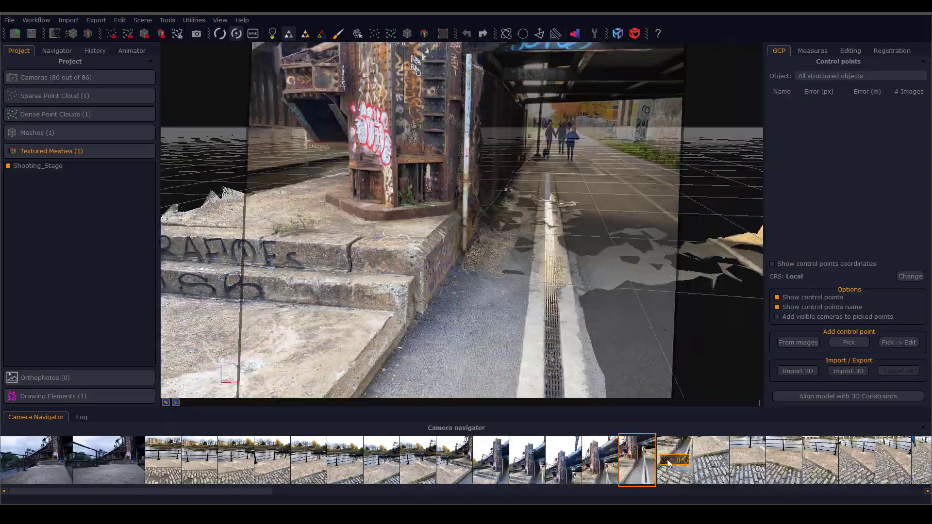
click(708, 461)
click(782, 461)
click(819, 458)
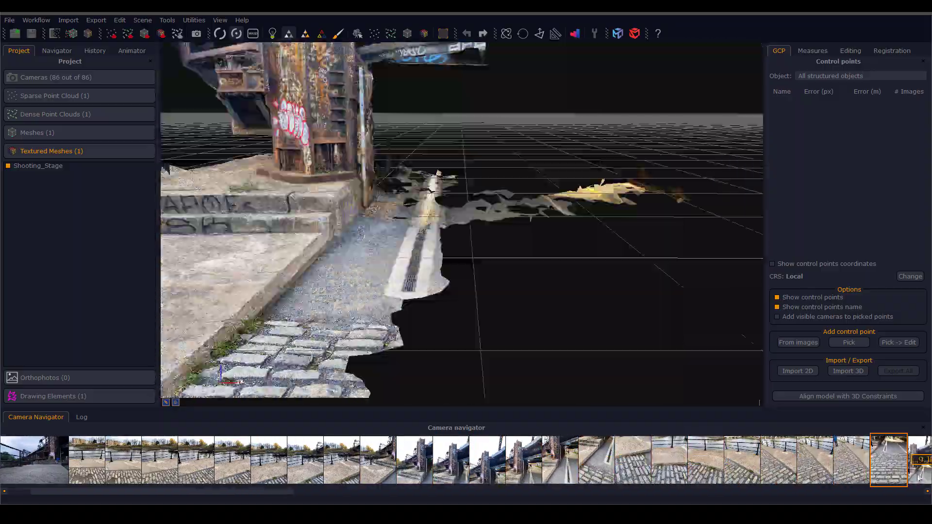
drag(242, 491, 406, 493)
click(476, 461)
click(512, 461)
click(585, 461)
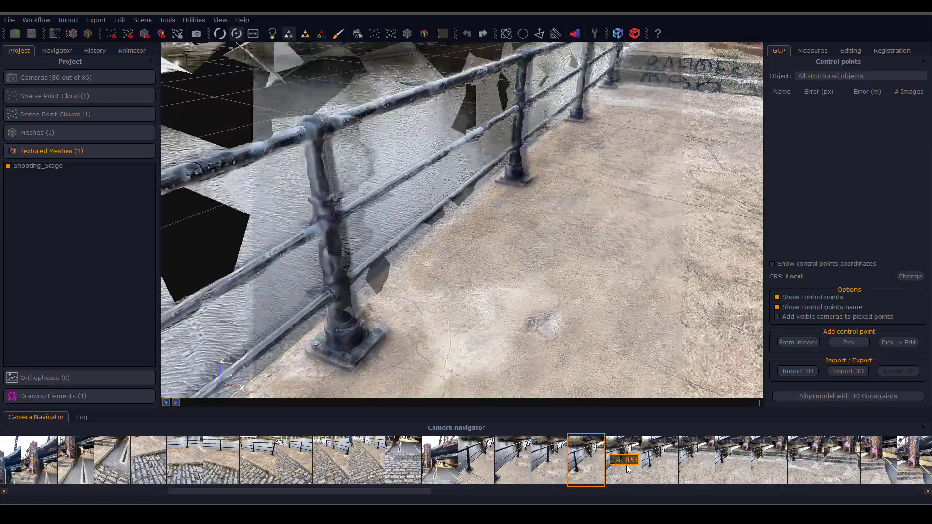
click(622, 460)
click(658, 461)
click(694, 461)
click(731, 461)
click(768, 461)
click(804, 461)
click(841, 461)
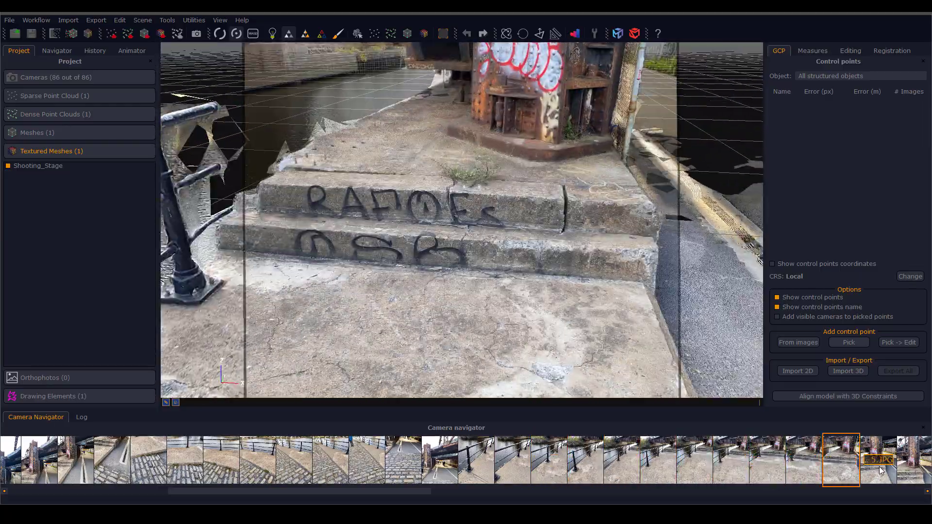
click(877, 461)
drag(283, 491, 125, 492)
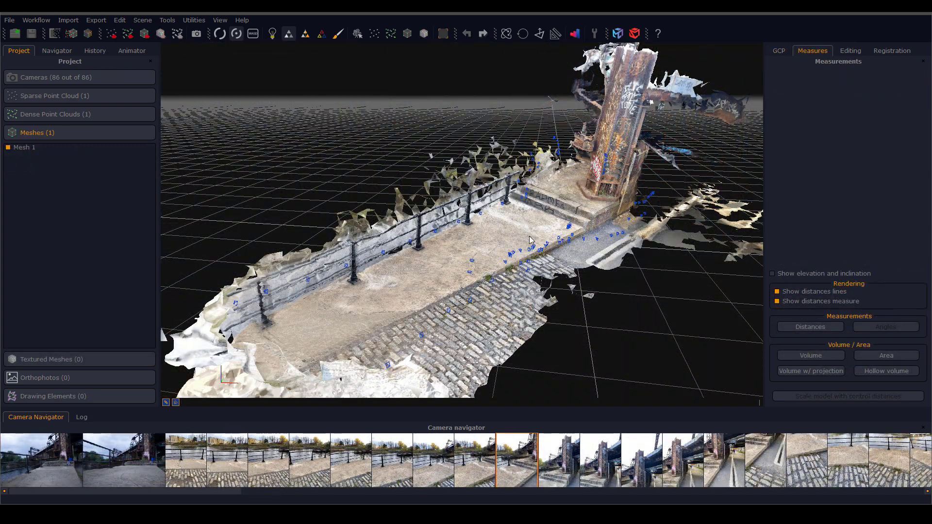
drag(529, 240, 571, 135)
drag(513, 149, 460, 251)
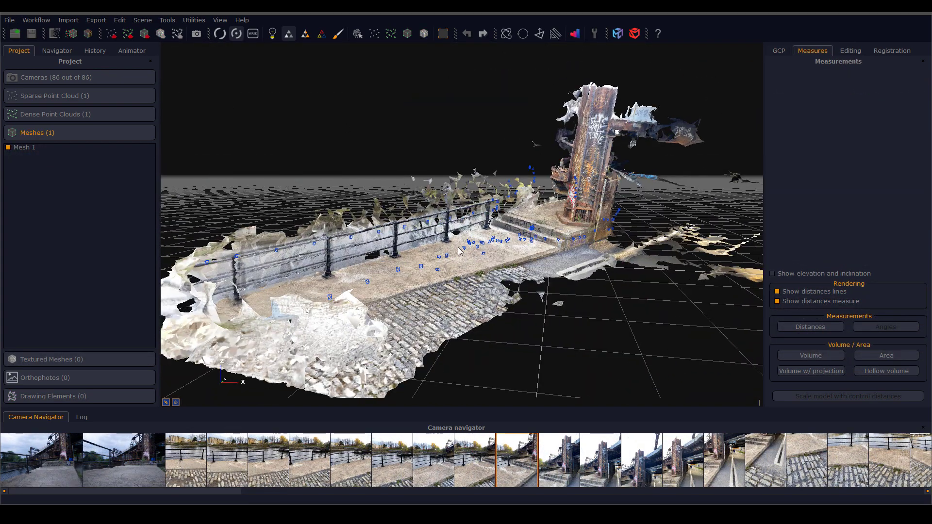
drag(517, 209, 579, 303)
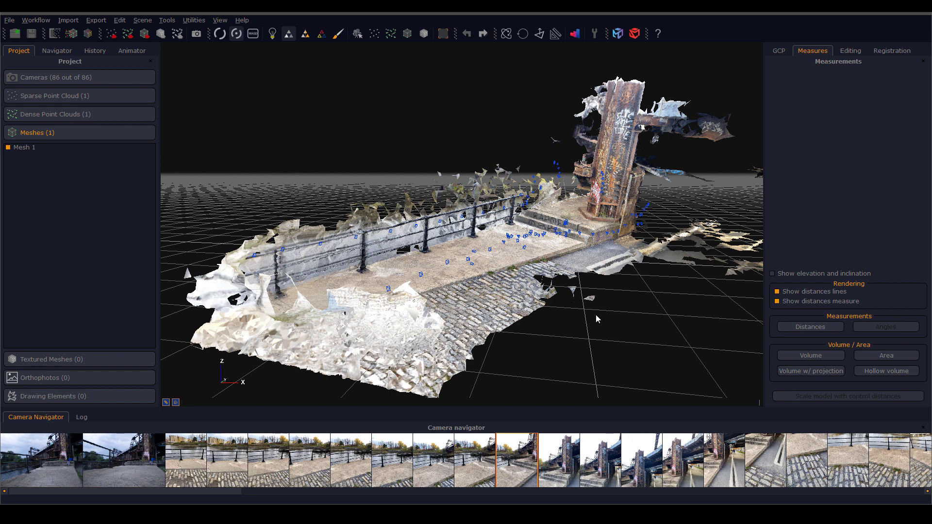
drag(596, 318, 461, 244)
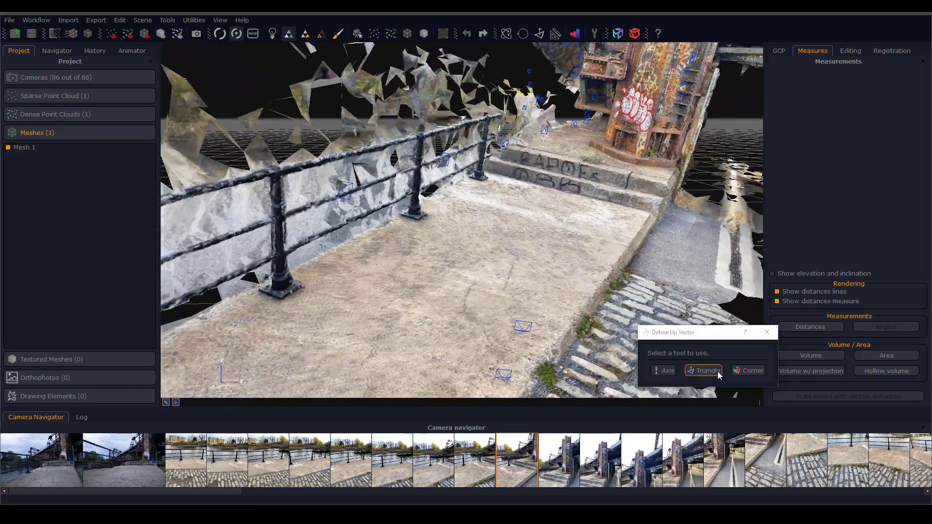
- Define the up vector from a ground triangle and rotate the scan 28.9635° about Z
click(704, 372)
click(486, 278)
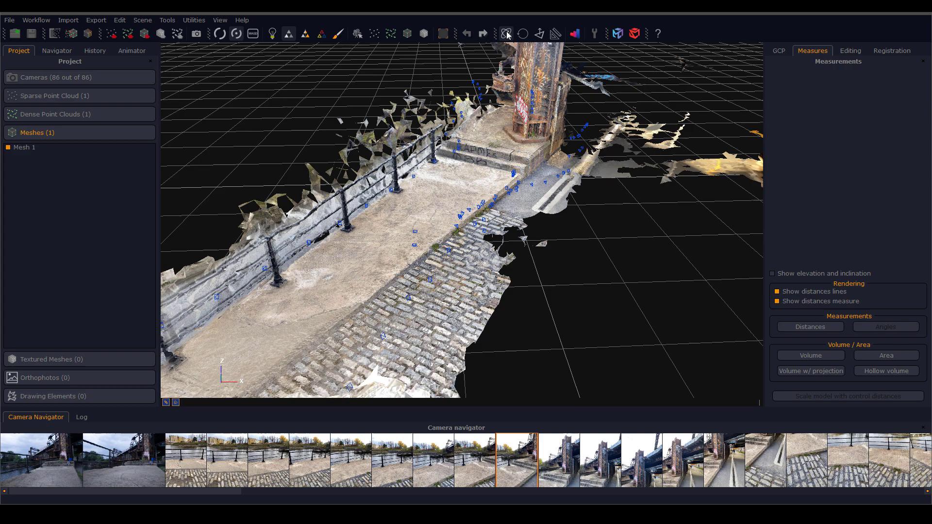
click(506, 33)
drag(529, 109, 618, 204)
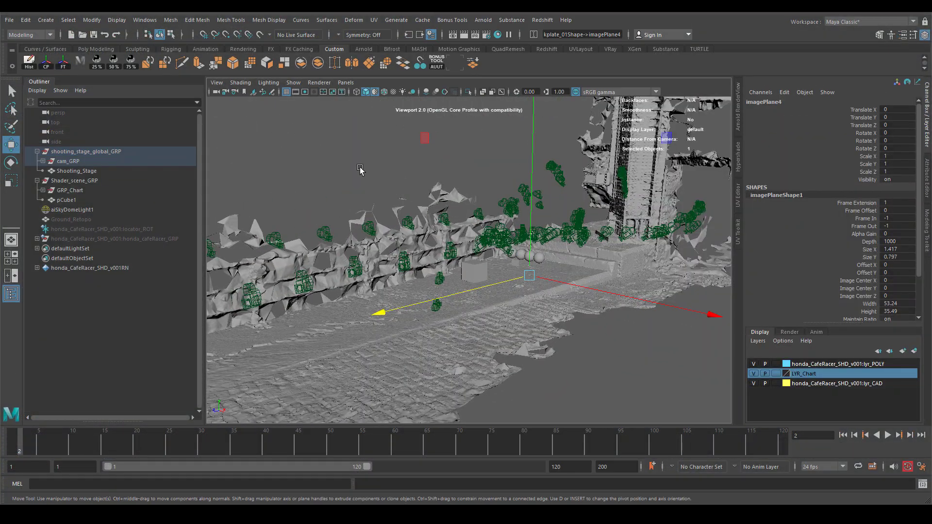
- Browse the Z and world_pos AOVs in the Arnold RenderView, then return to Beauty
alt+drag(359, 169, 326, 151)
alt+drag(395, 155, 354, 157)
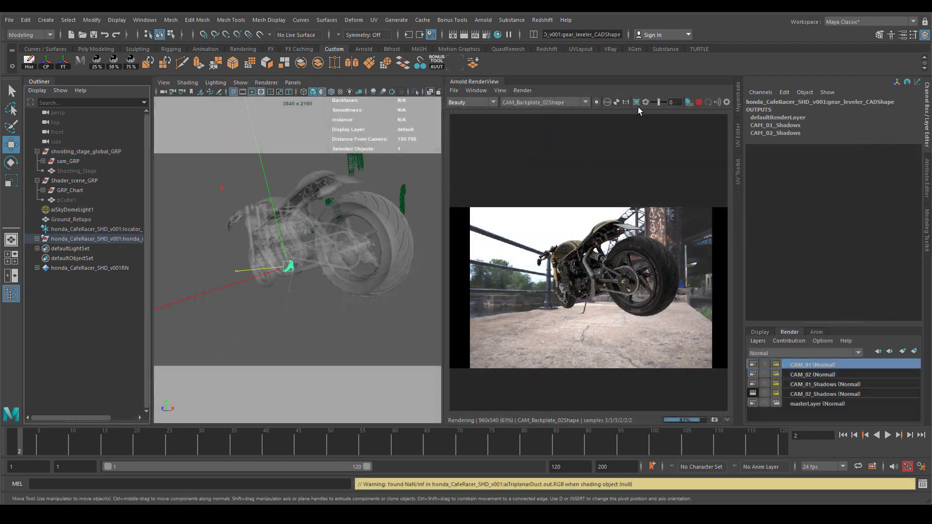
click(471, 101)
click(459, 163)
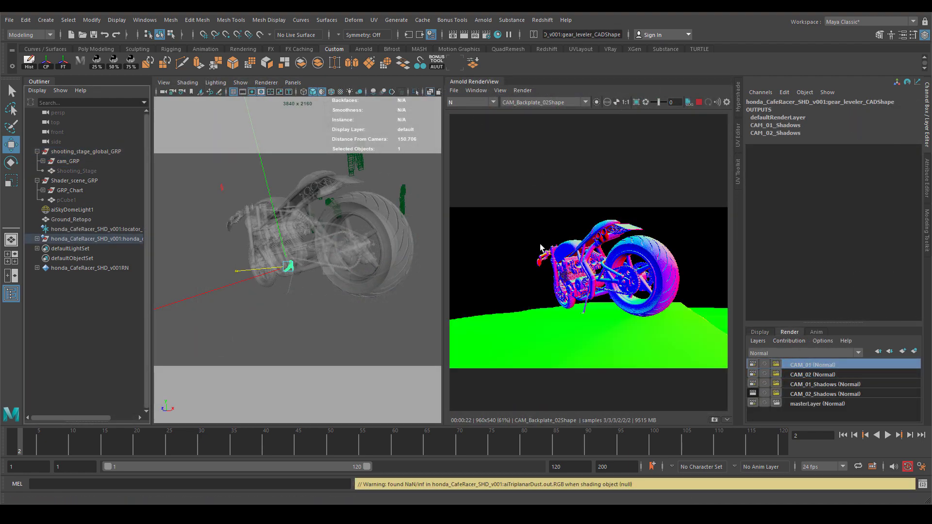
scroll(483, 103, down, 6)
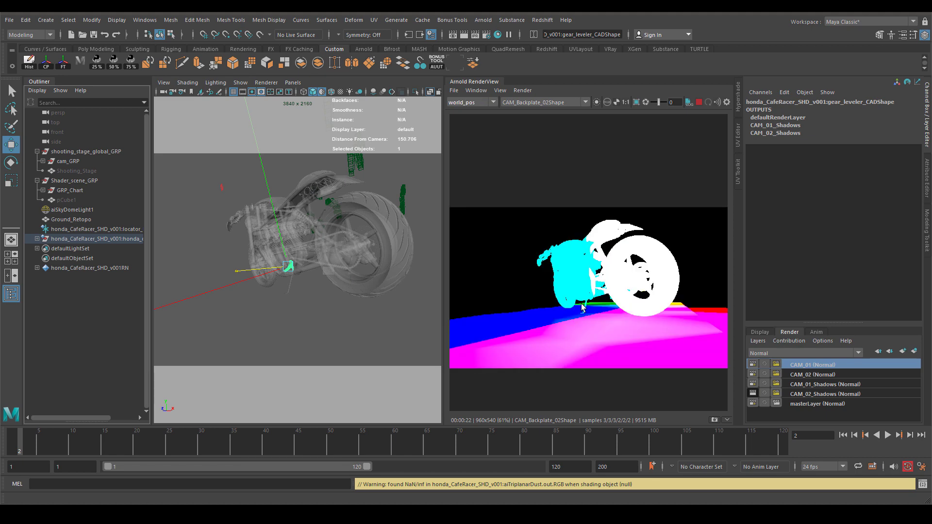
click(484, 102)
scroll(471, 140, up, 5)
click(458, 112)
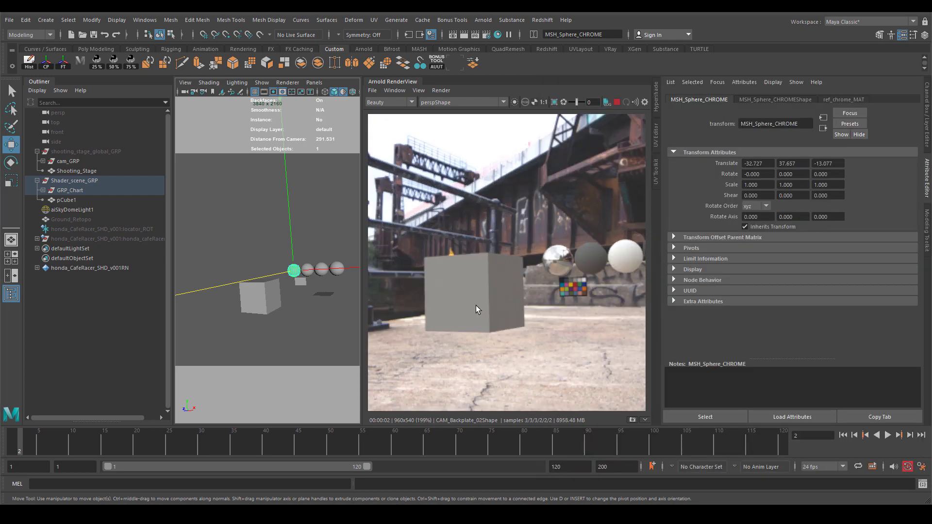
- Select shooting_stage_global_GRP in the Outliner and unhide it with Shift+H
scroll(476, 305, down, 2)
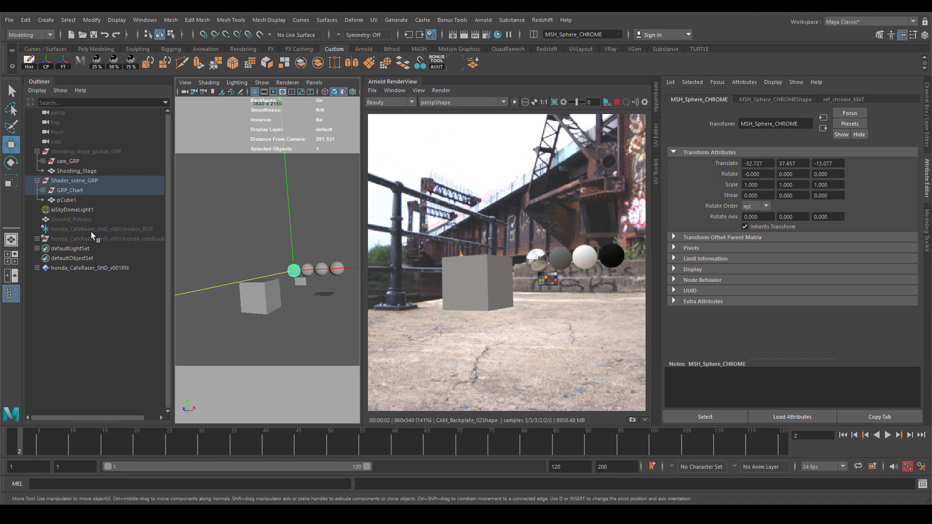
click(86, 151)
key(shift+h)
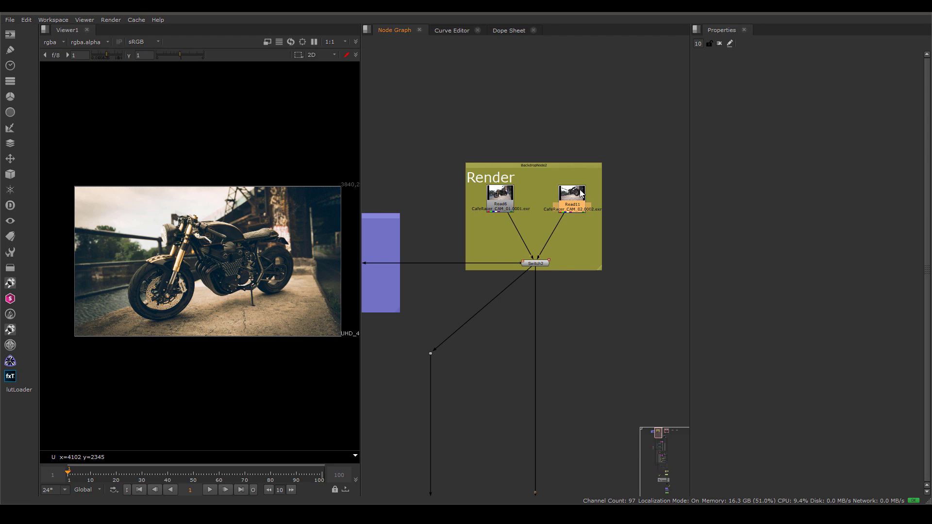
- View the LayerContactSheet1 node to review the AOV contact sheet
scroll(484, 149, down, 3)
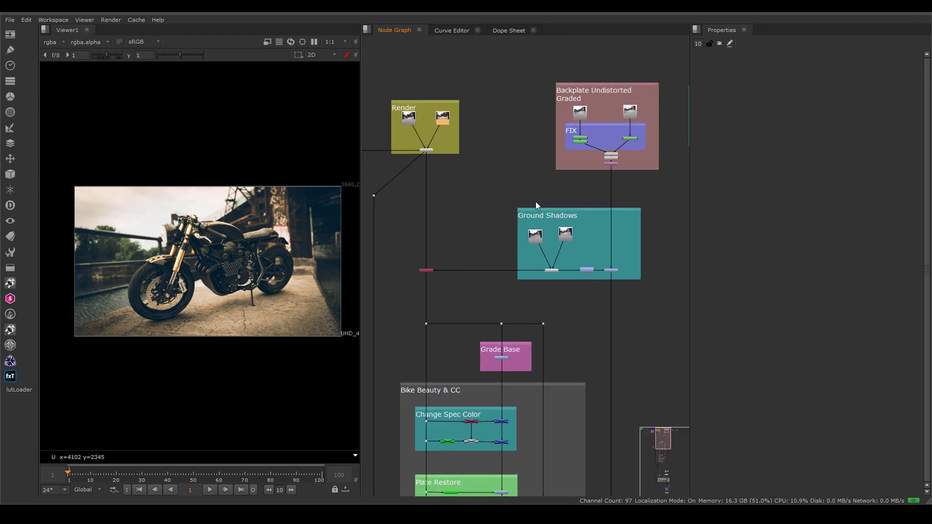
scroll(534, 201, up, 2)
click(474, 182)
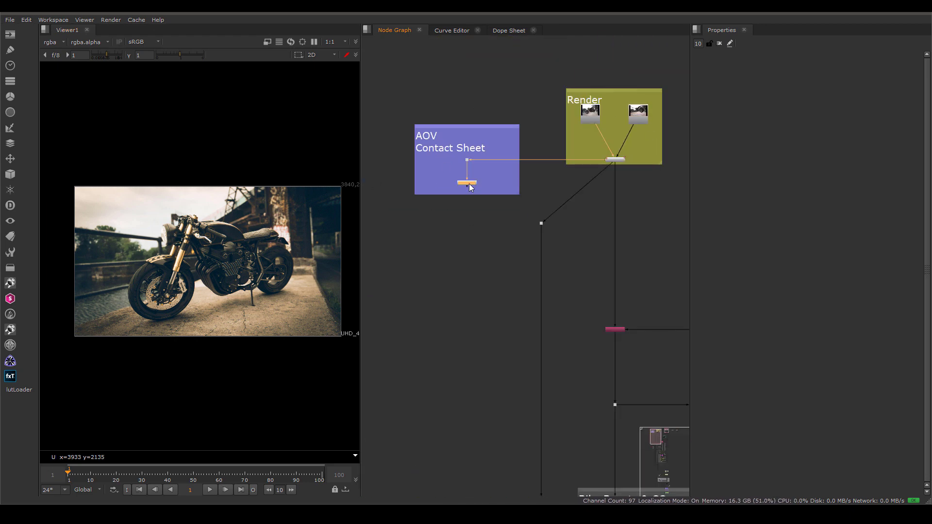
scroll(469, 181, up, 4)
key(1)
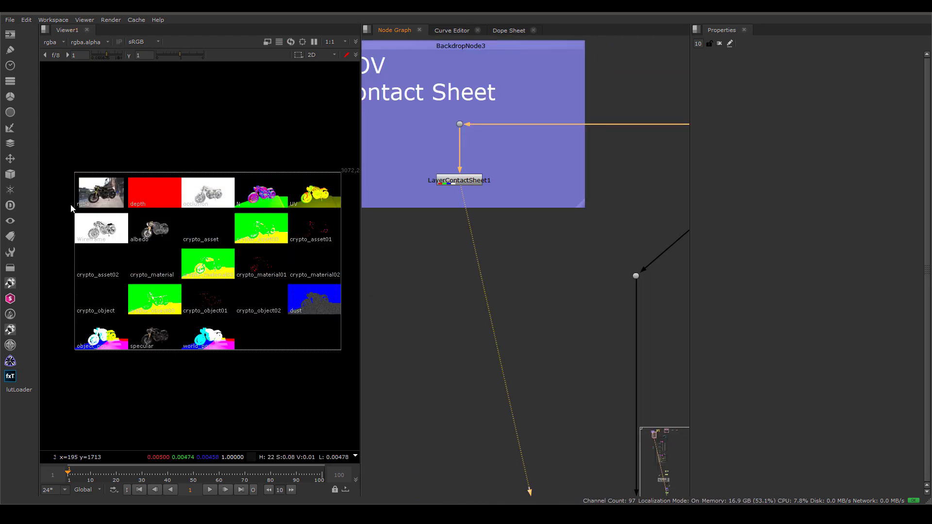
scroll(295, 169, up, 3)
scroll(295, 168, down, 2)
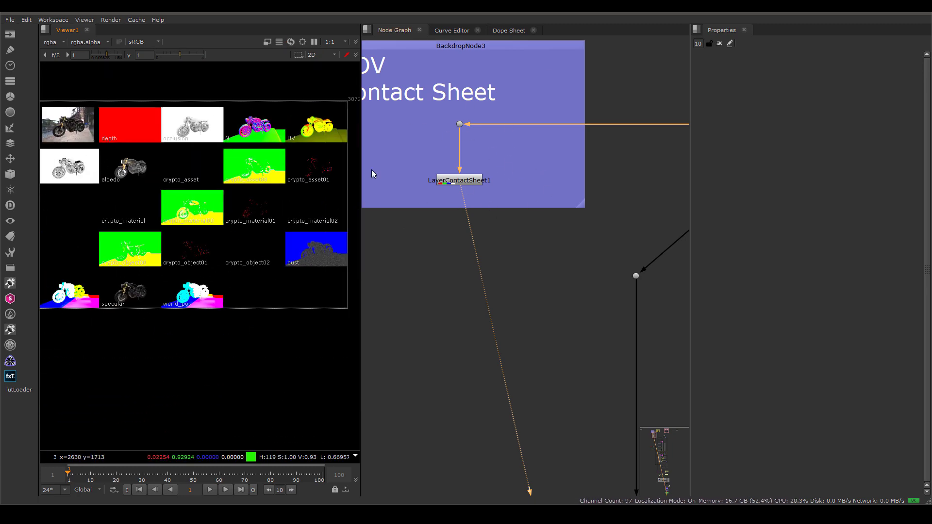
scroll(471, 109, down, 4)
- View the Switch2 composite in the viewer and zoom the Node Graph out to an overview
click(523, 164)
key(1)
click(53, 41)
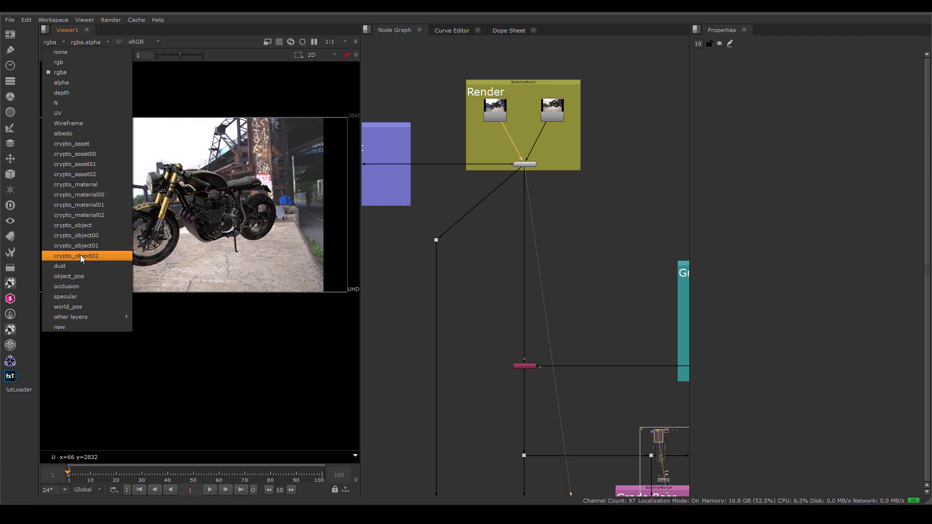
key(Escape)
scroll(529, 175, up, 1)
scroll(529, 173, up, 4)
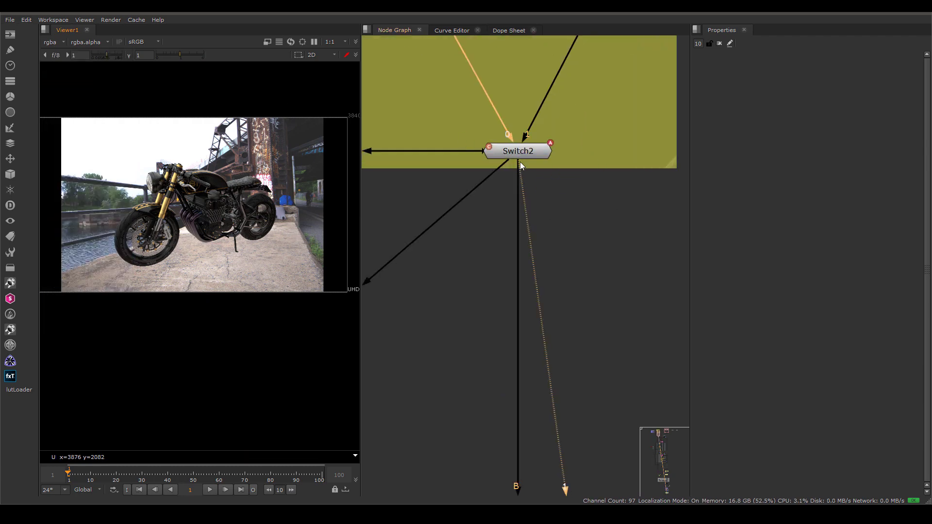
scroll(516, 218, down, 8)
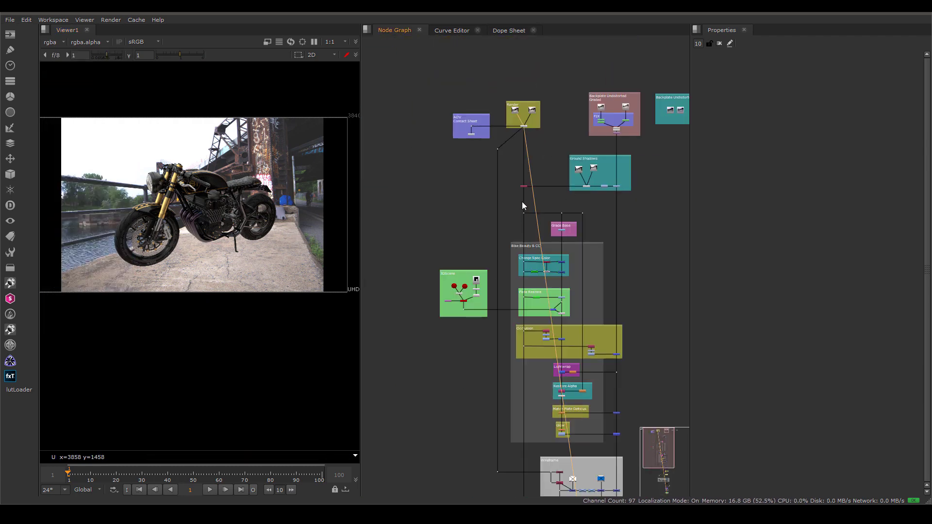